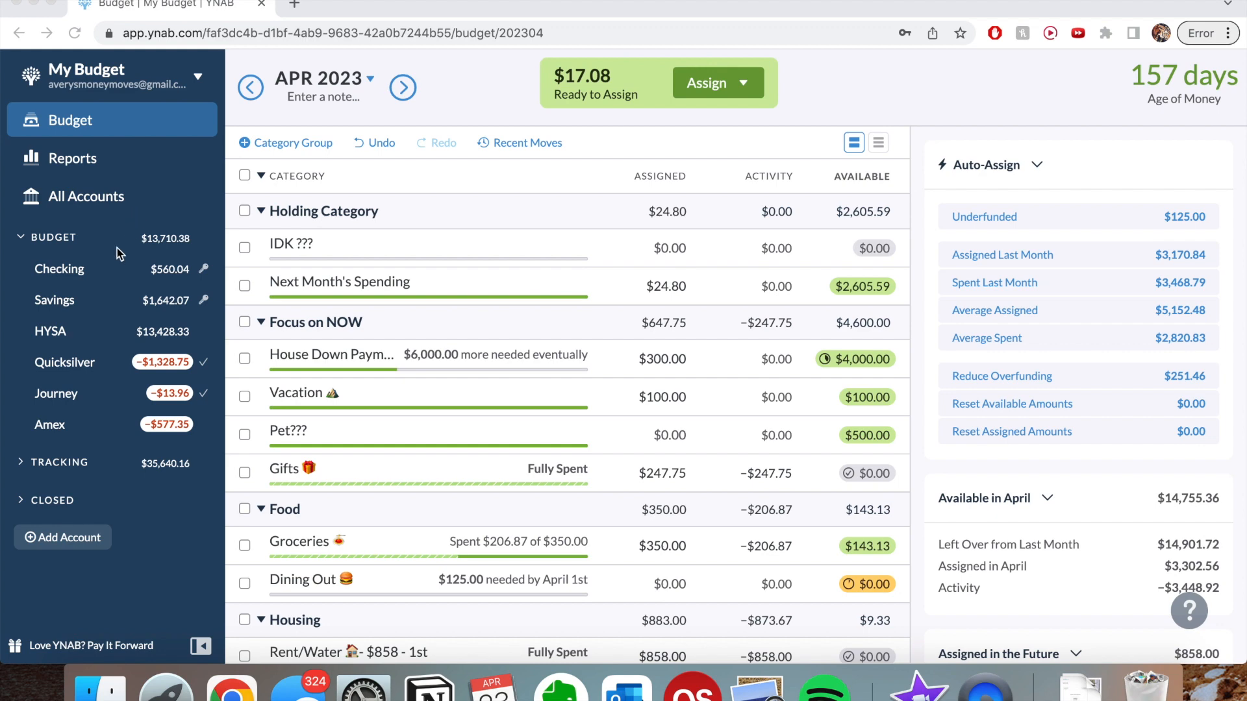
Open the Checking account and mark the 04/23/2023 Zelle inflow of $13.00 as cleared.
click(65, 282)
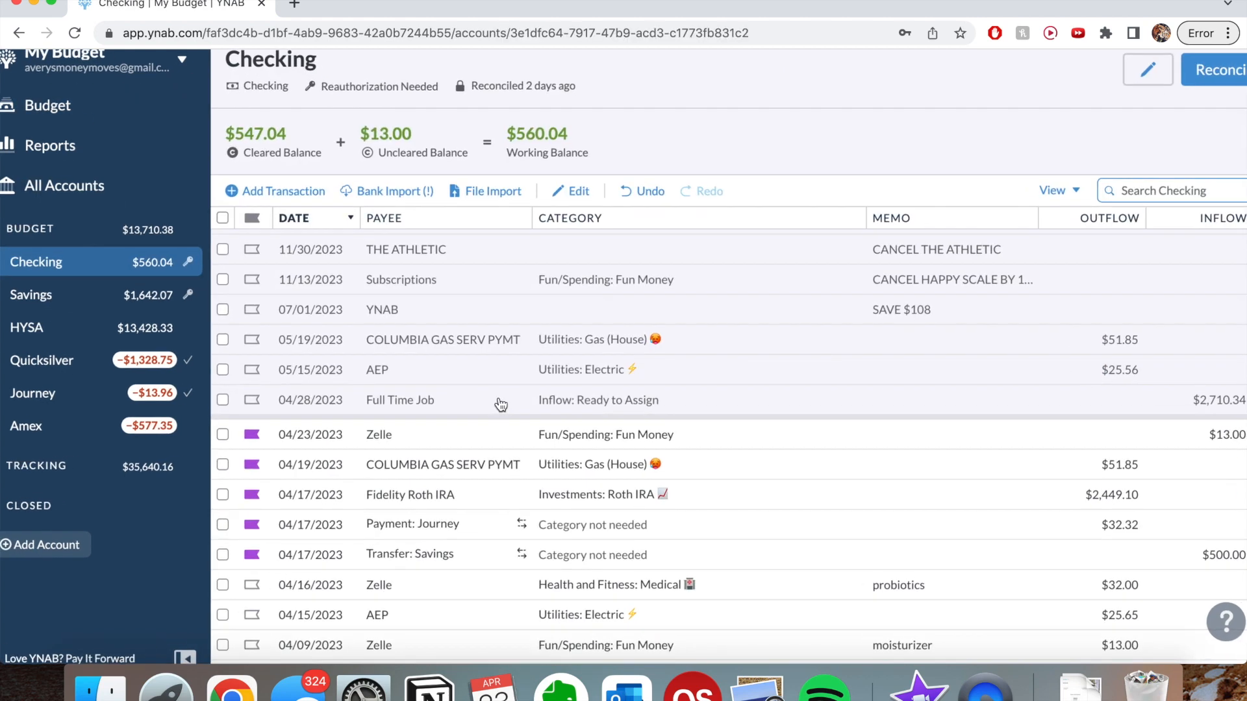
scroll(500, 406, down, 1)
scroll(500, 405, right, 2)
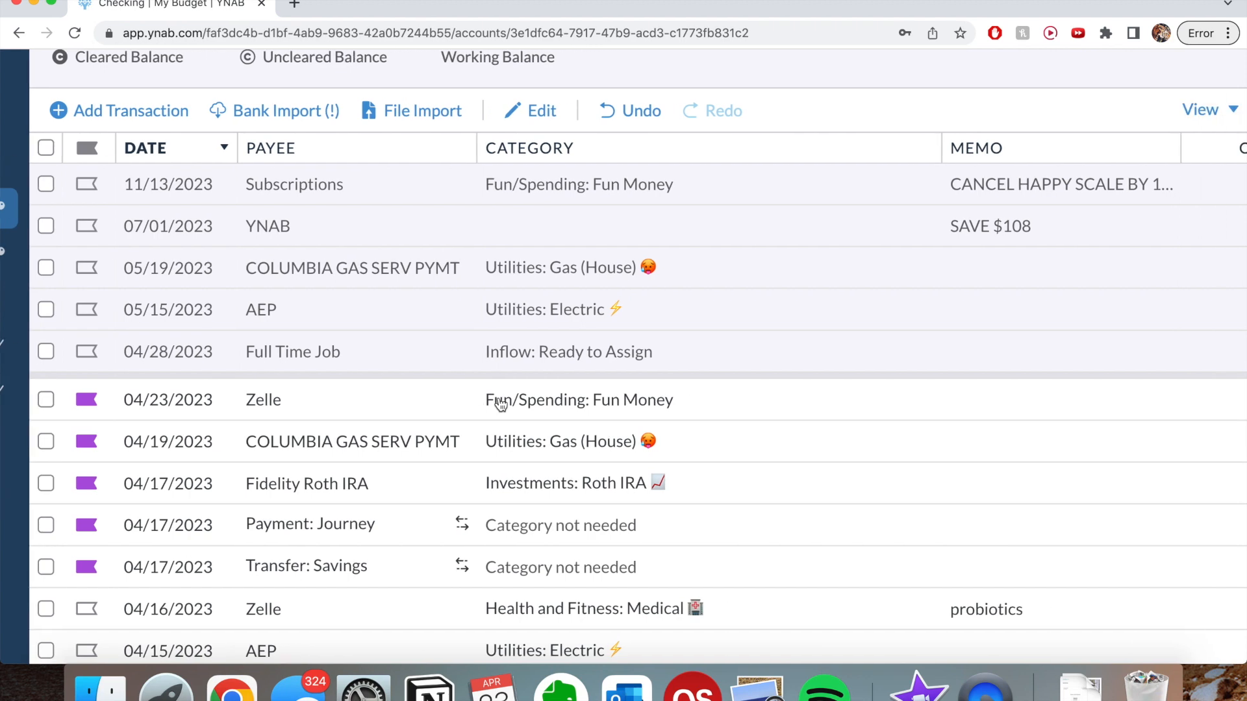
scroll(500, 405, down, 2)
scroll(501, 406, down, 1)
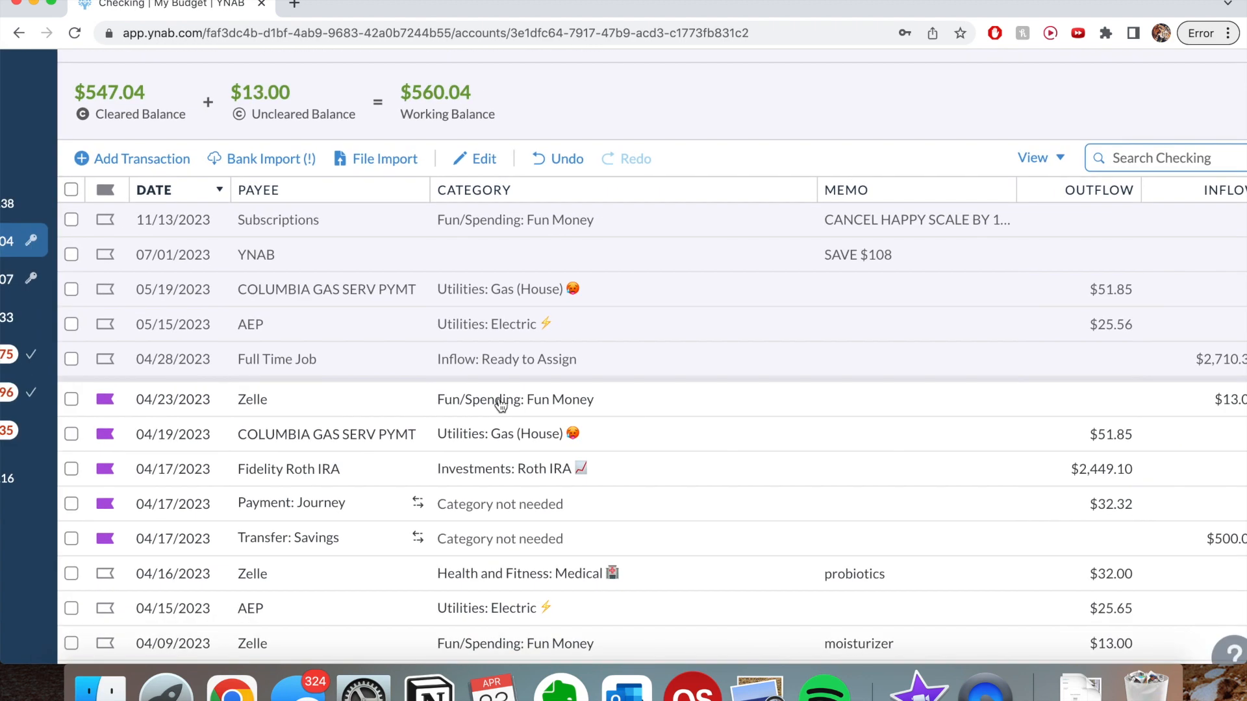
scroll(501, 406, right, 1)
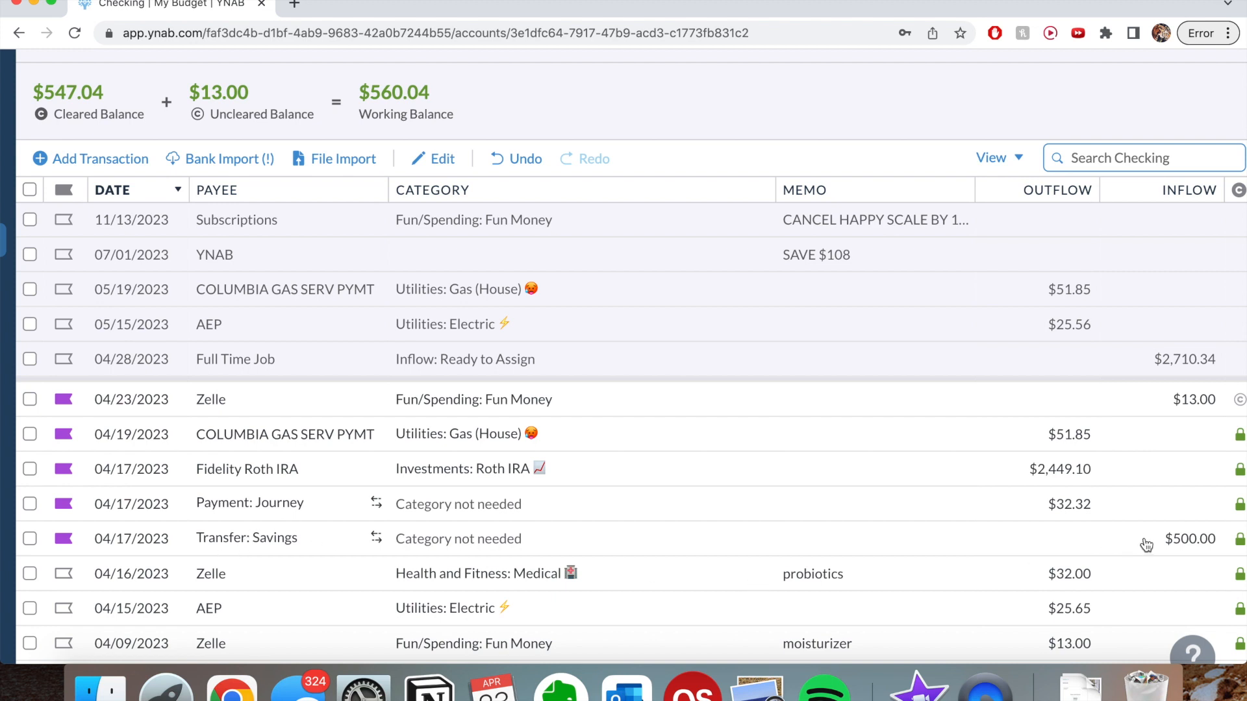
scroll(1146, 544, right, 2)
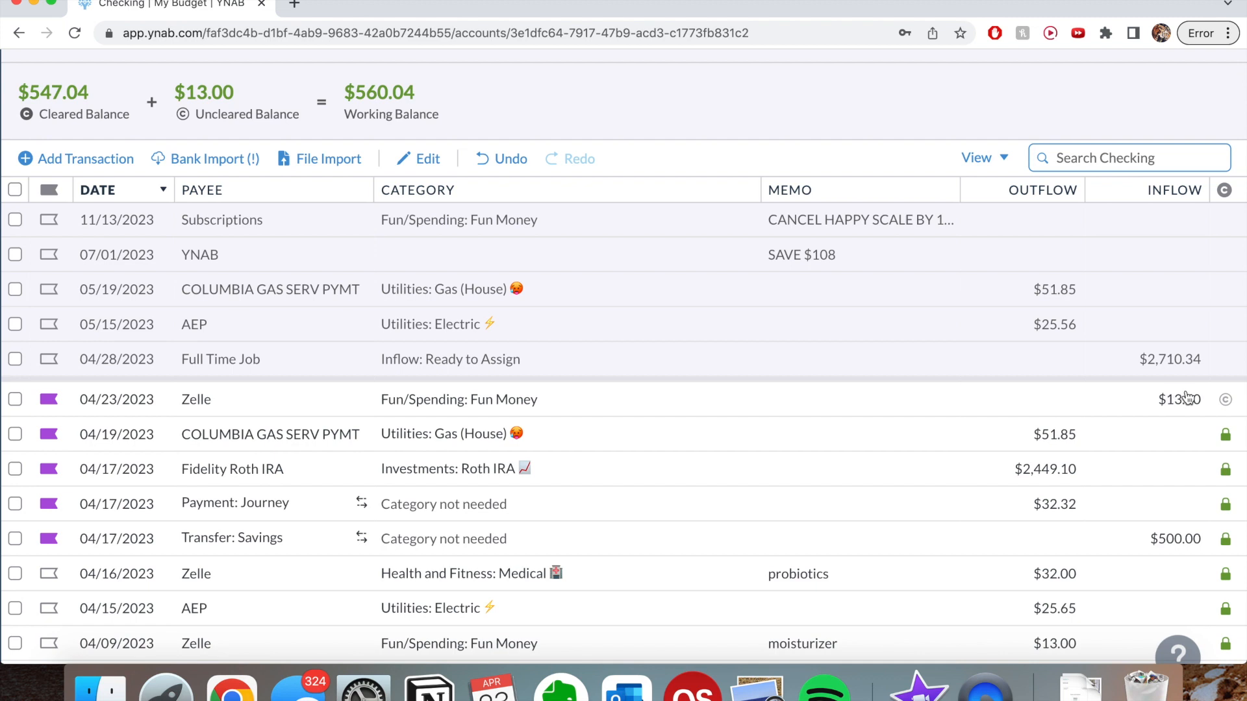
click(1226, 401)
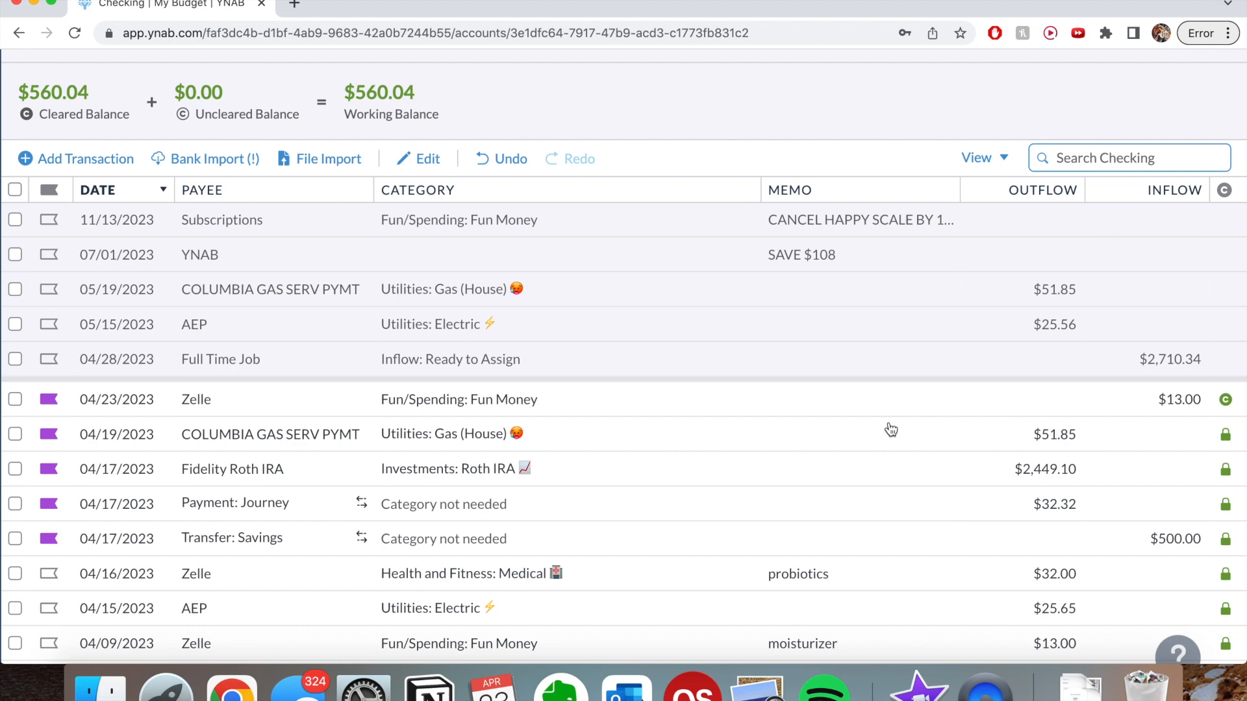
View the transaction registers of the Savings and HYSA accounts.
scroll(891, 429, left, 4)
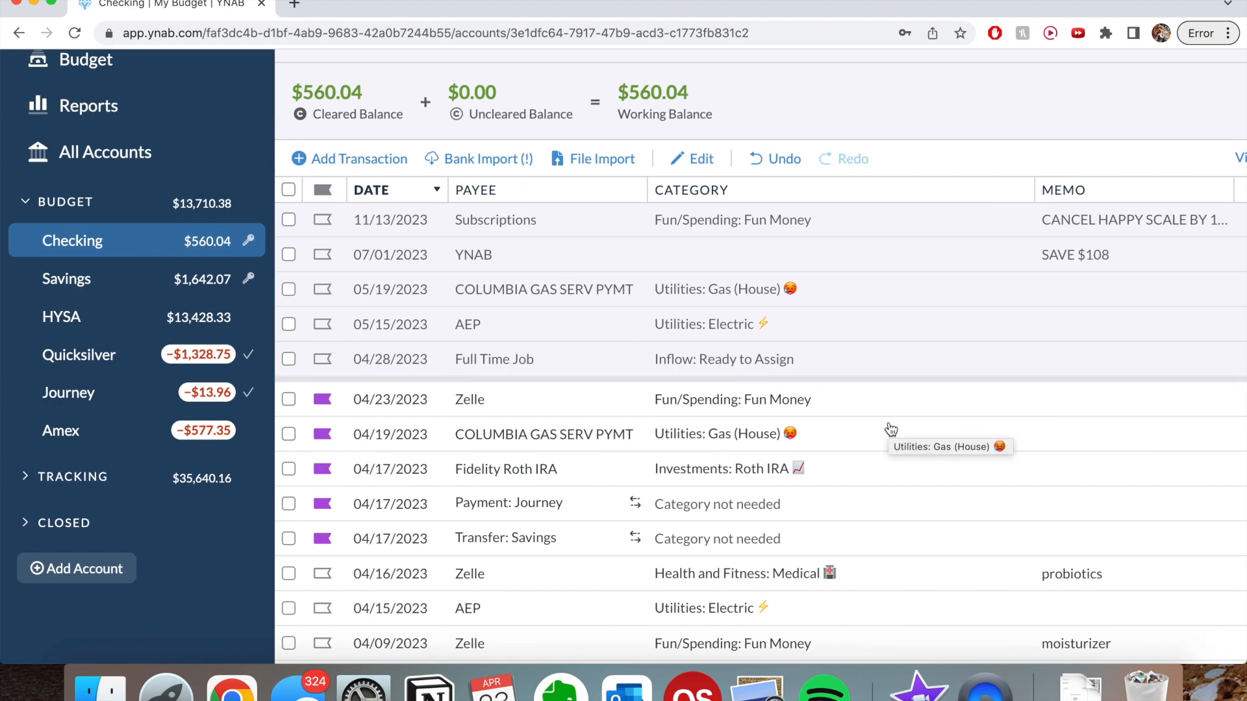
click(192, 297)
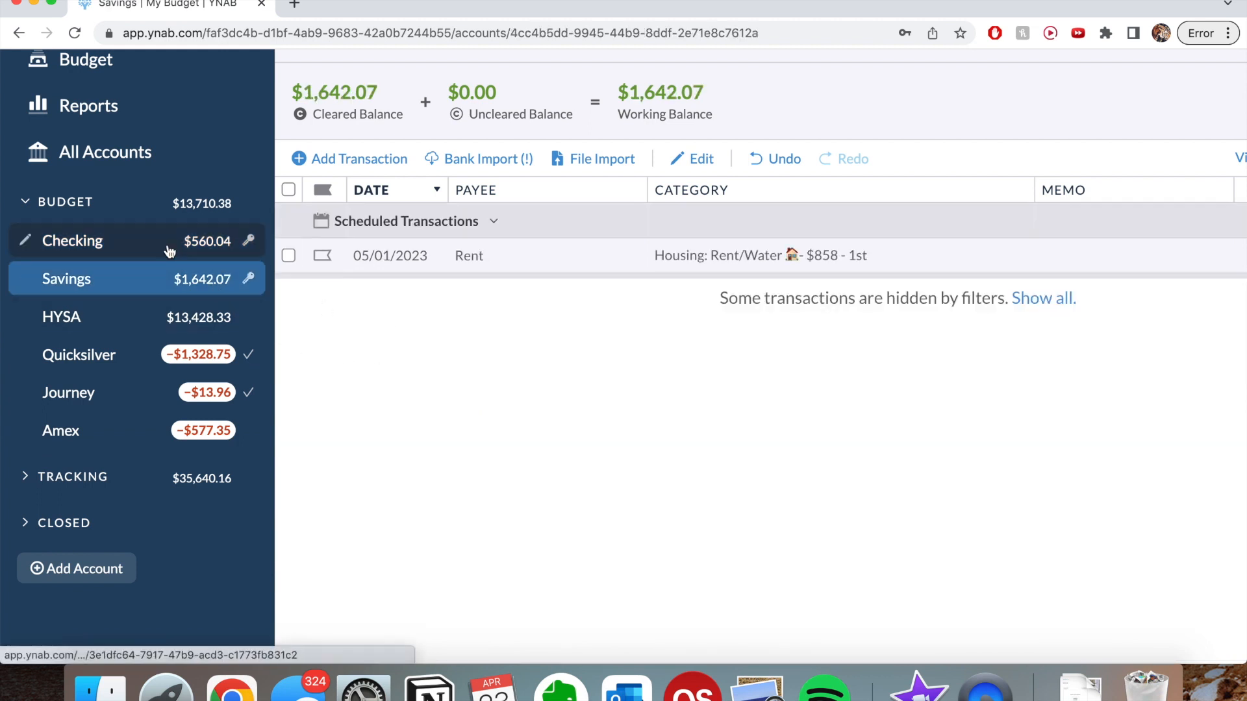
click(134, 319)
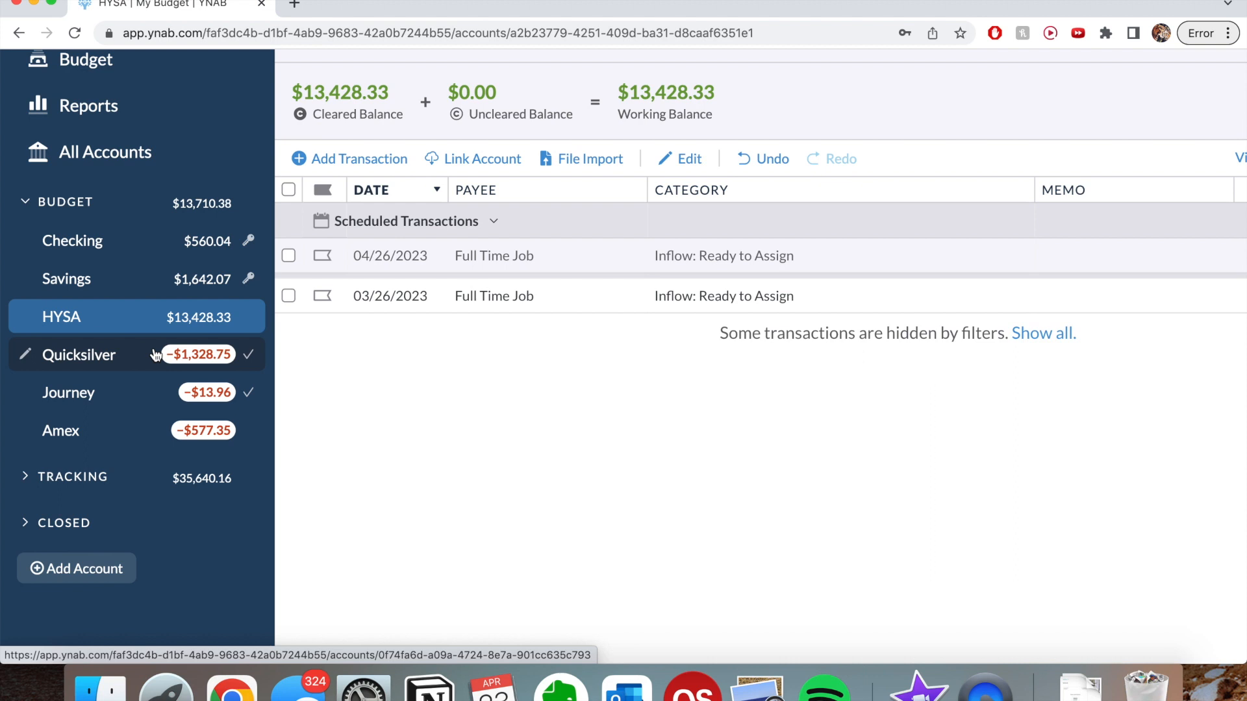
click(126, 431)
Review the Quicksilver account's April transactions, examining their categories, outflows and cleared status.
click(91, 355)
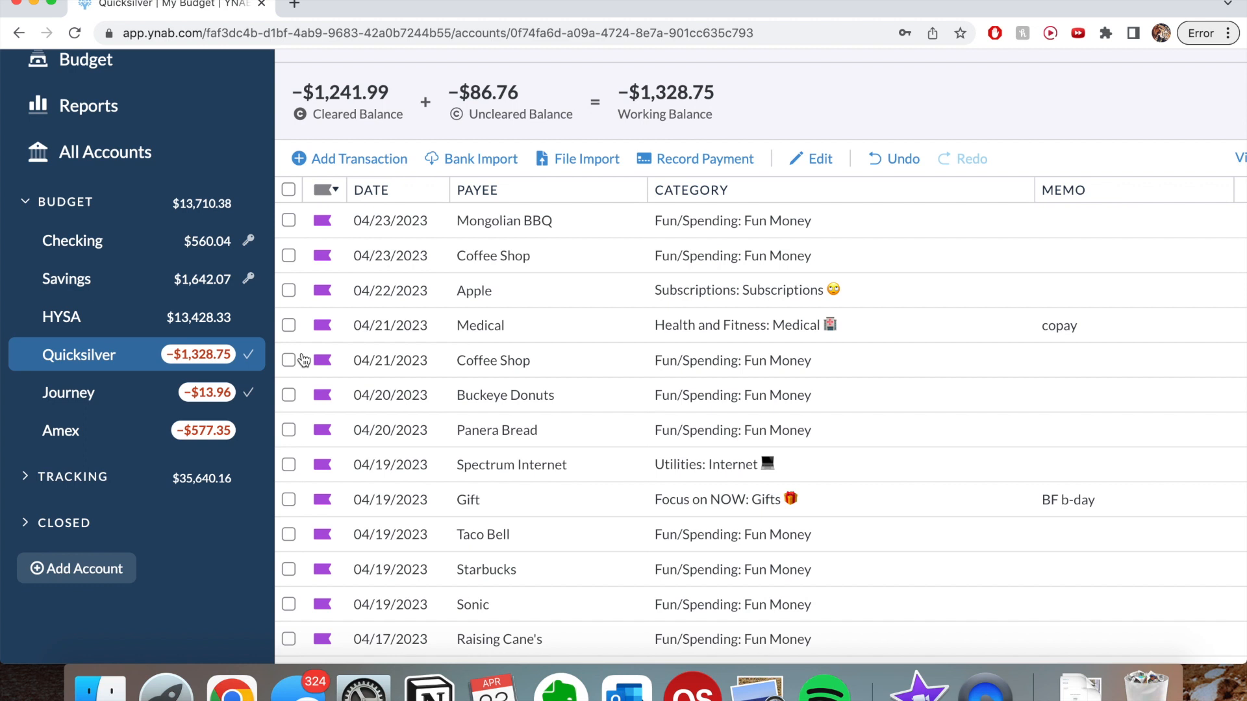
scroll(373, 373, down, 10)
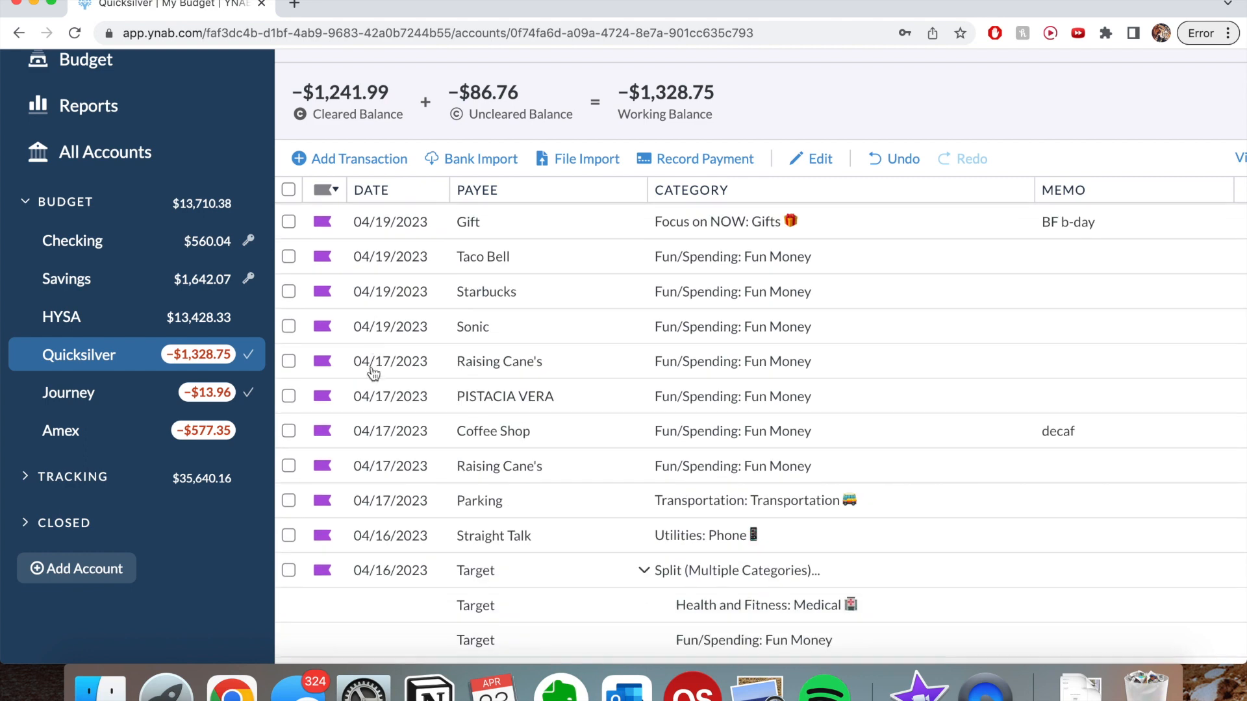
scroll(373, 372, up, 3)
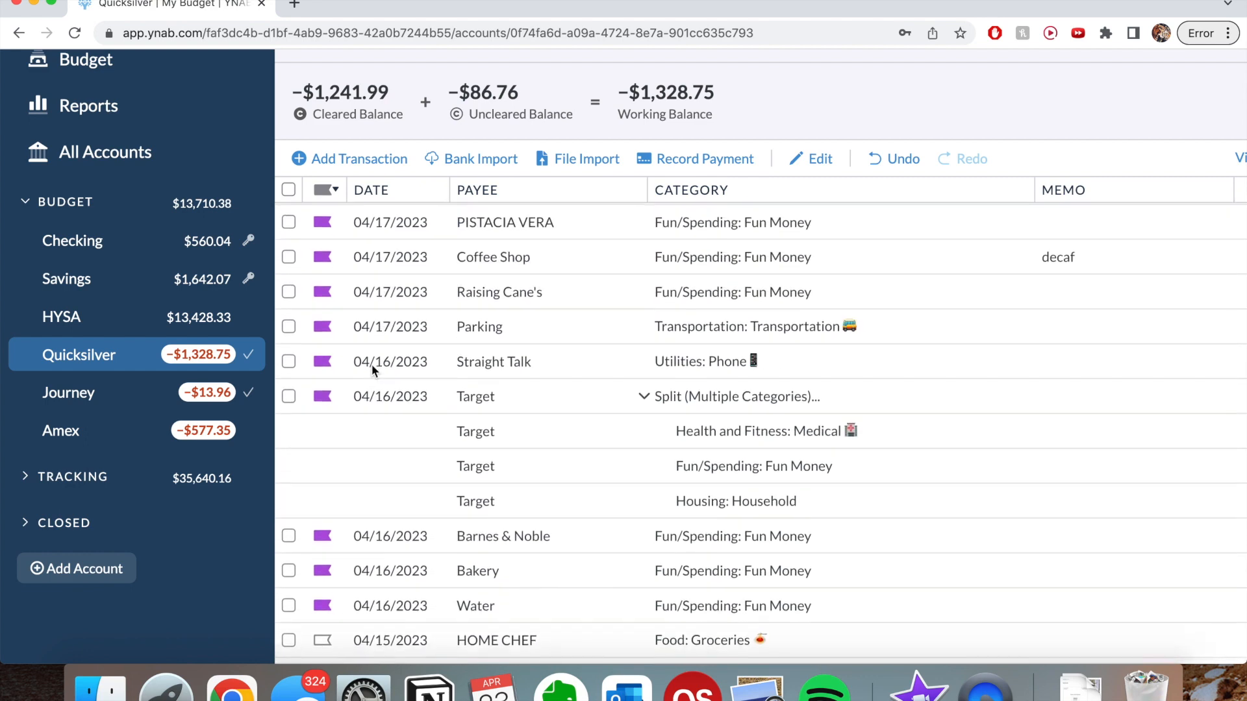
scroll(373, 372, right, 5)
scroll(373, 371, right, 2)
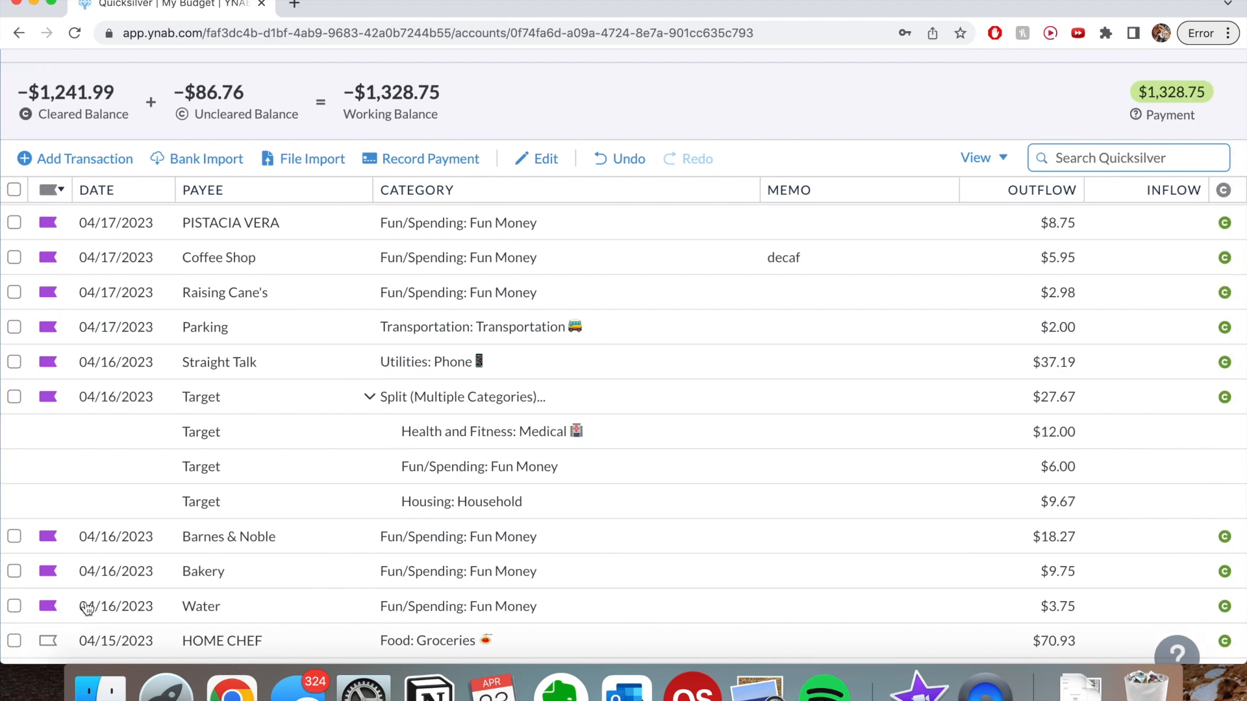
scroll(86, 603, up, 4)
scroll(87, 606, up, 3)
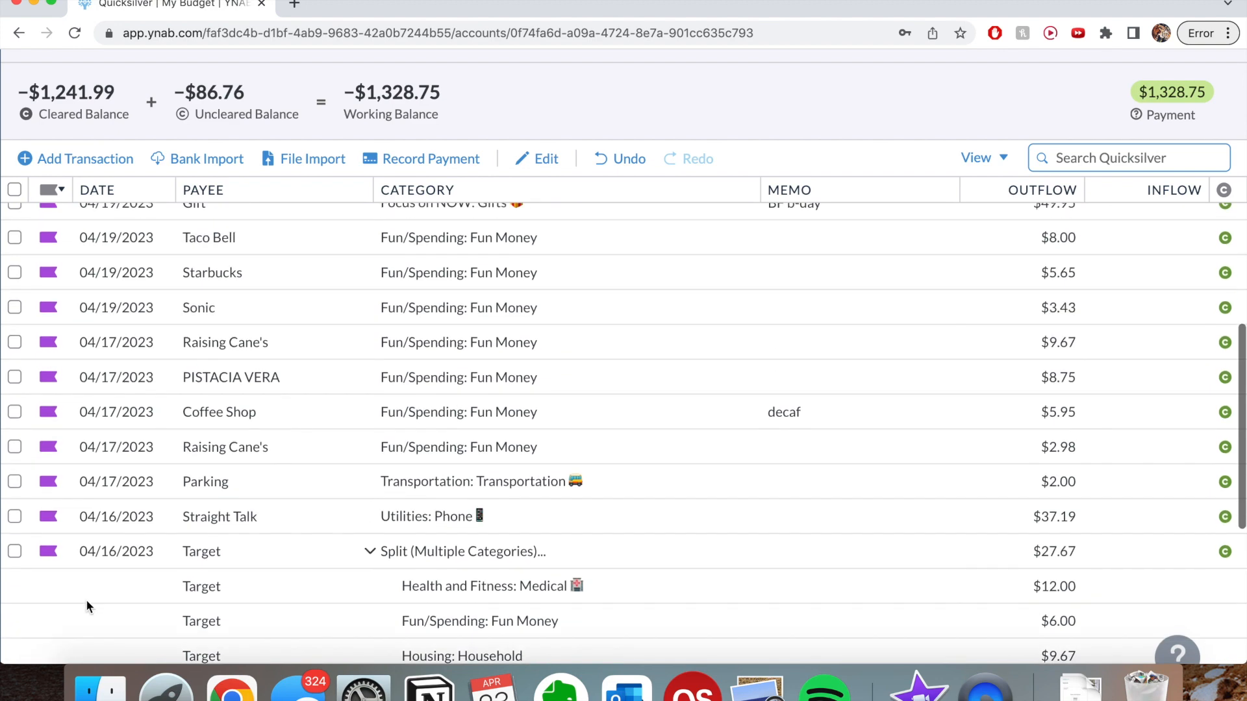
scroll(87, 607, down, 1)
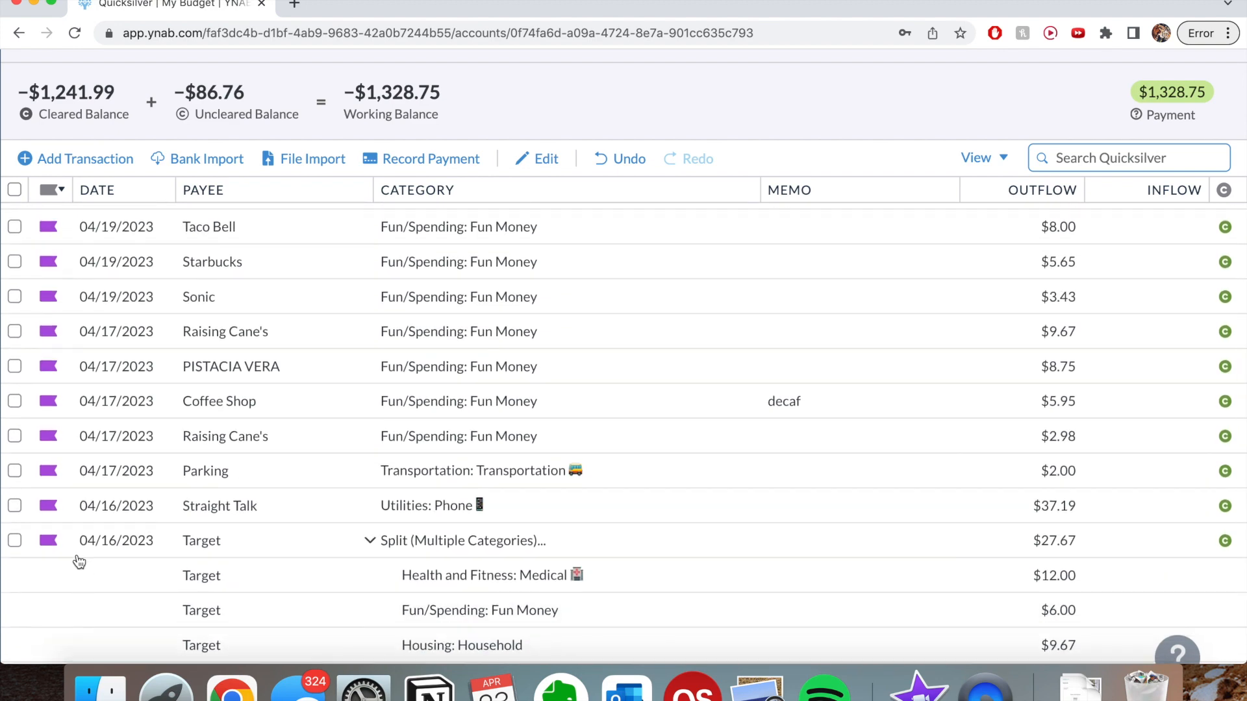
scroll(78, 559, up, 5)
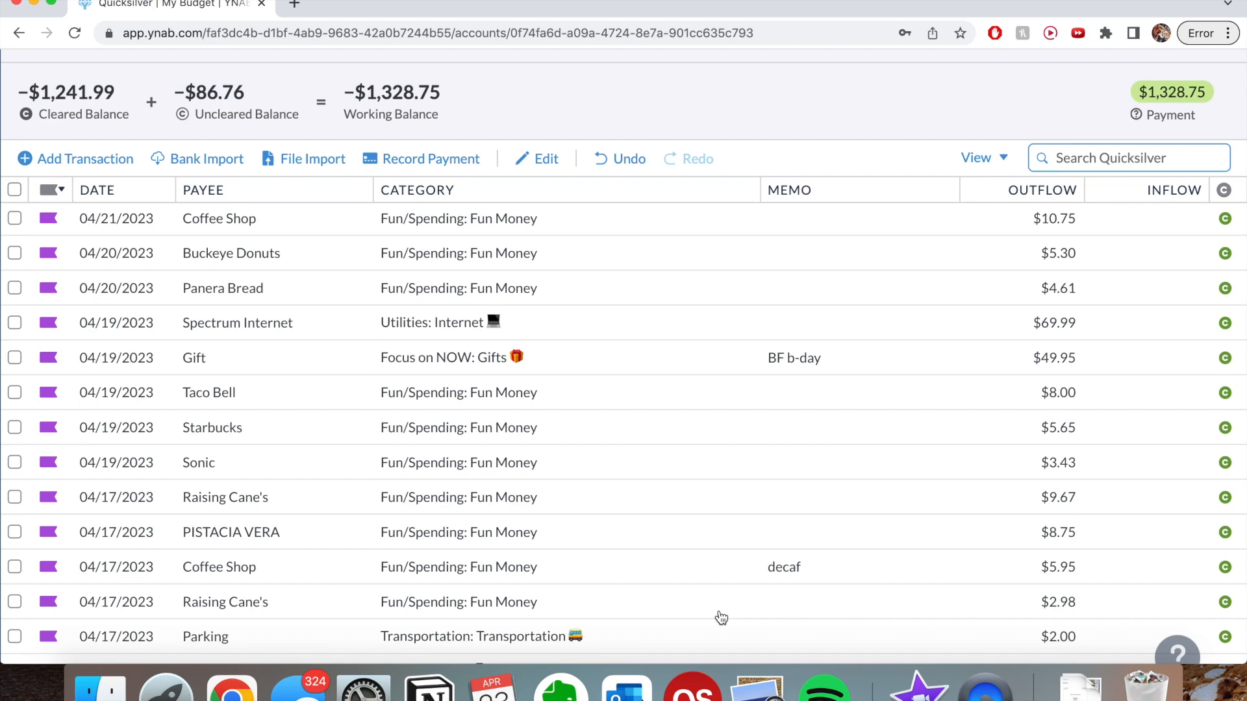
scroll(720, 617, up, 1)
scroll(721, 617, down, 2)
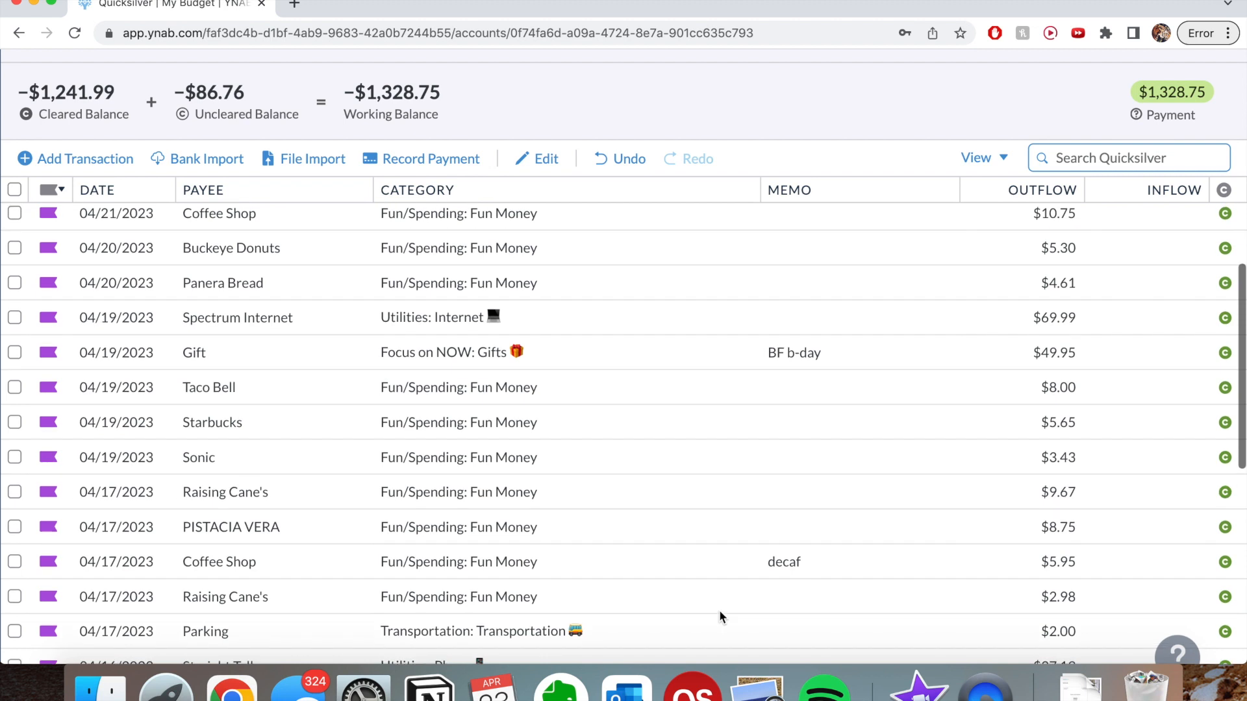
scroll(719, 616, up, 1)
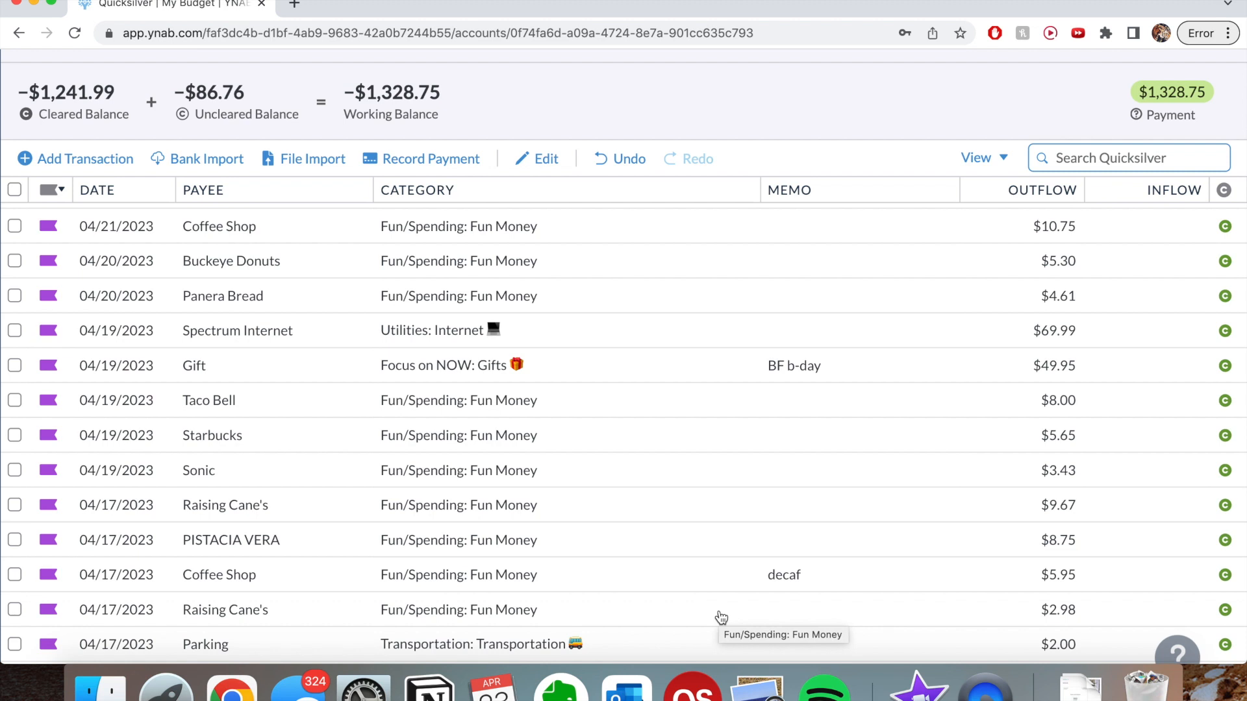
scroll(721, 617, up, 3)
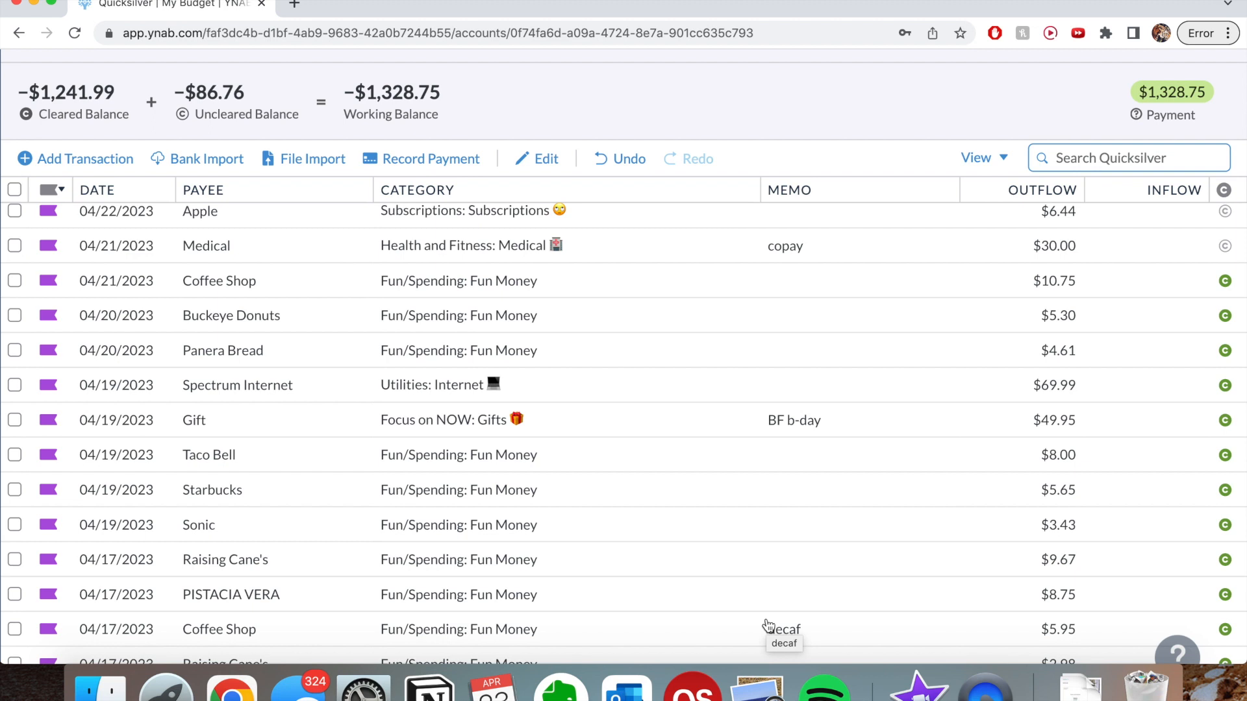
scroll(768, 625, up, 3)
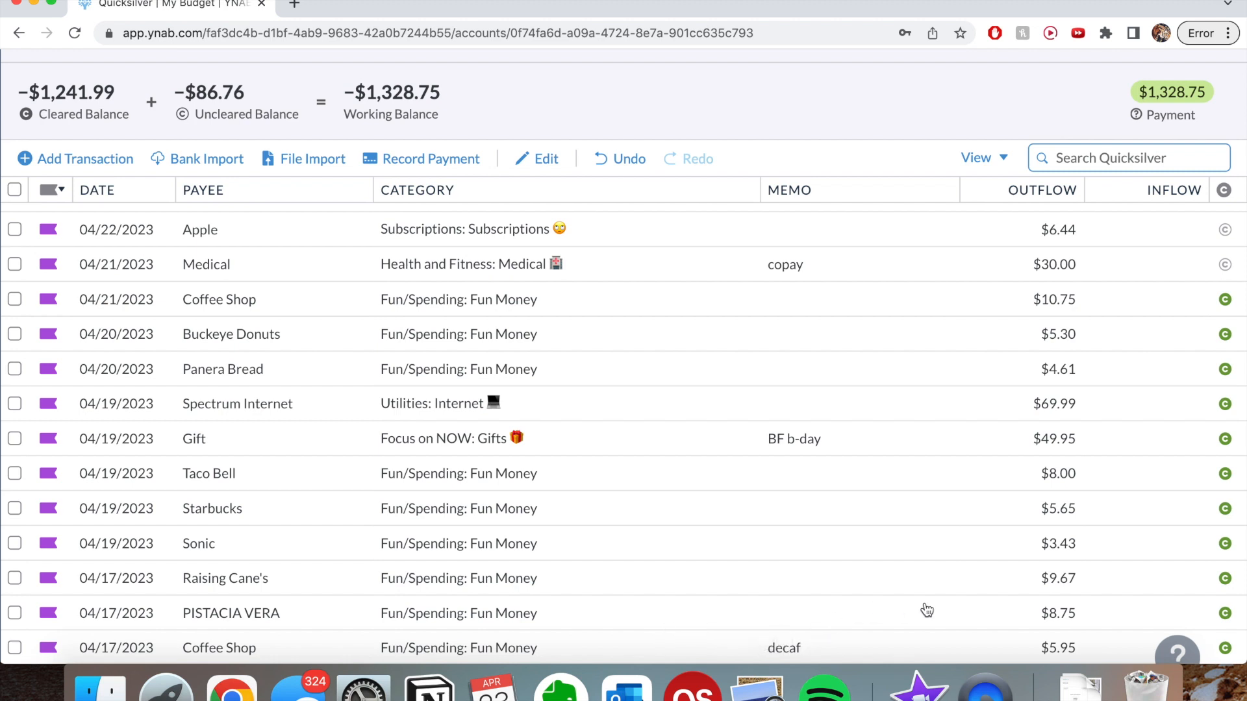
scroll(926, 611, up, 2)
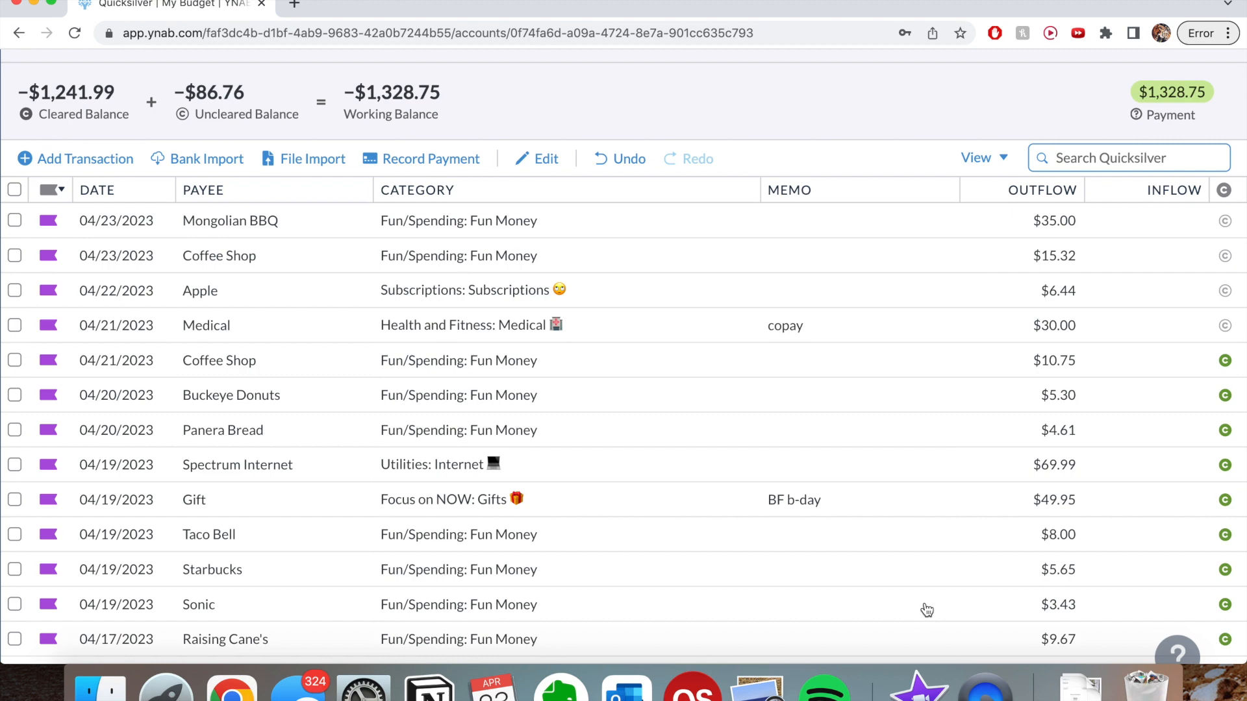
scroll(927, 610, up, 1)
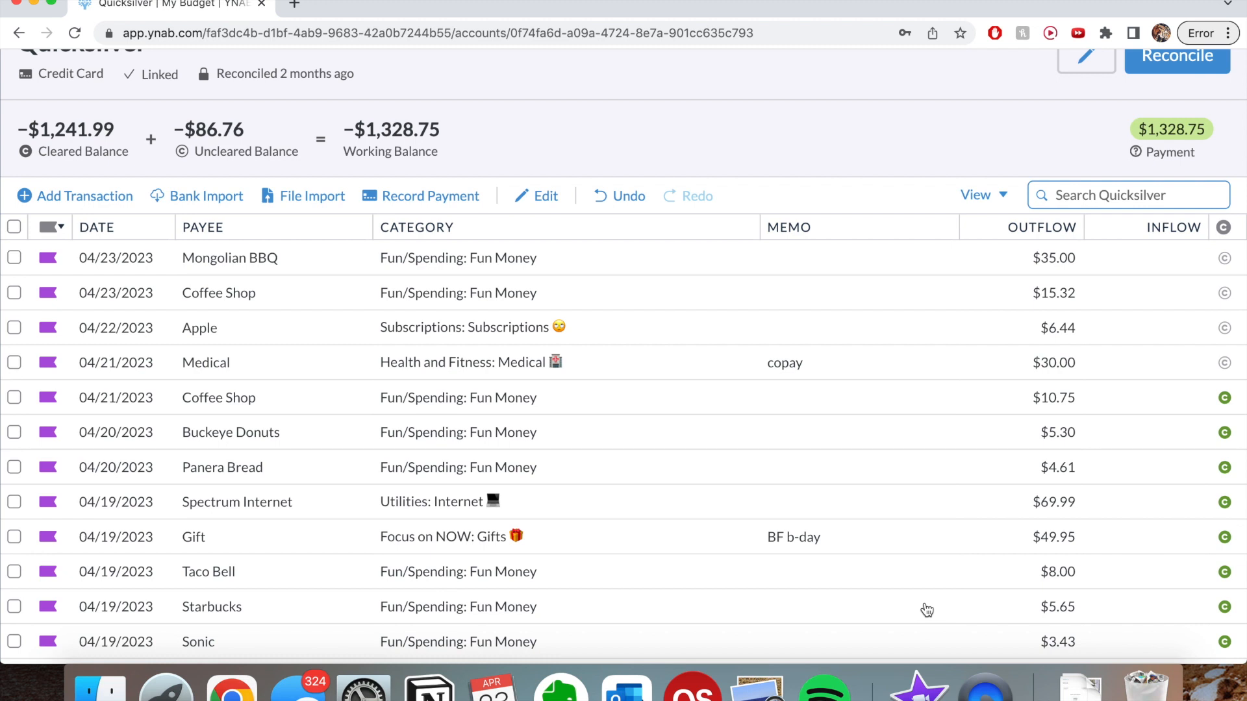
scroll(927, 609, up, 1)
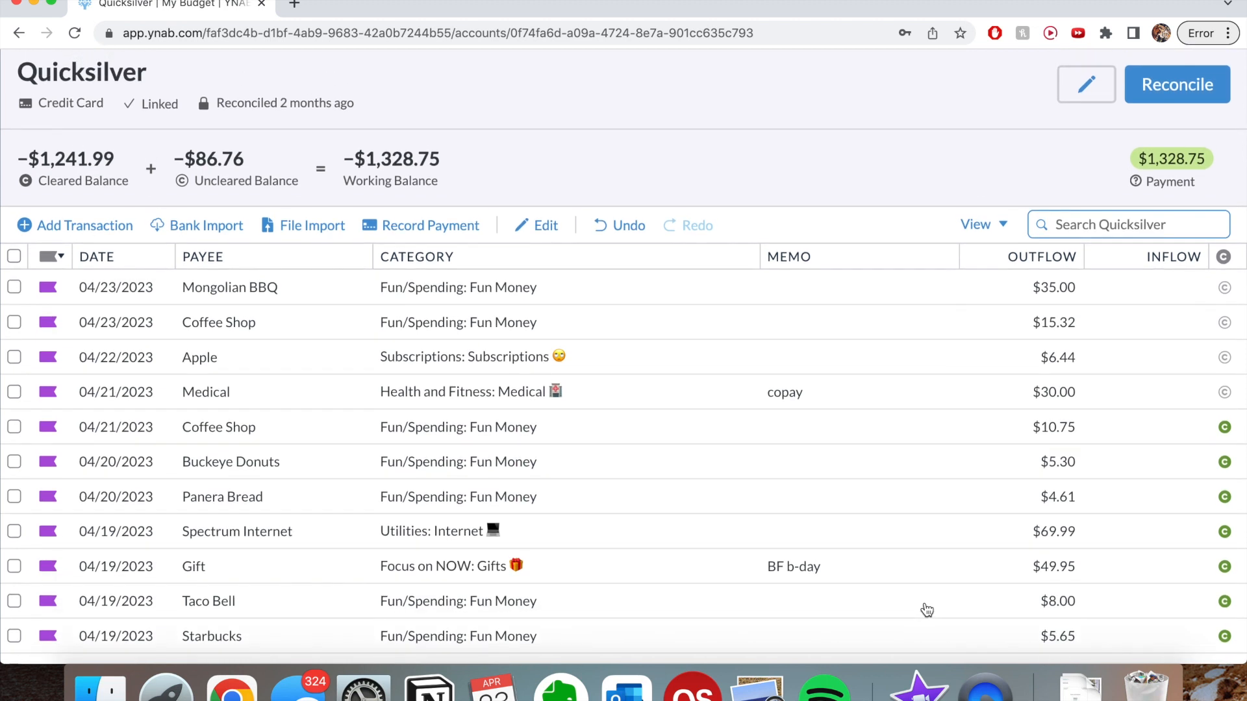
scroll(927, 609, up, 1)
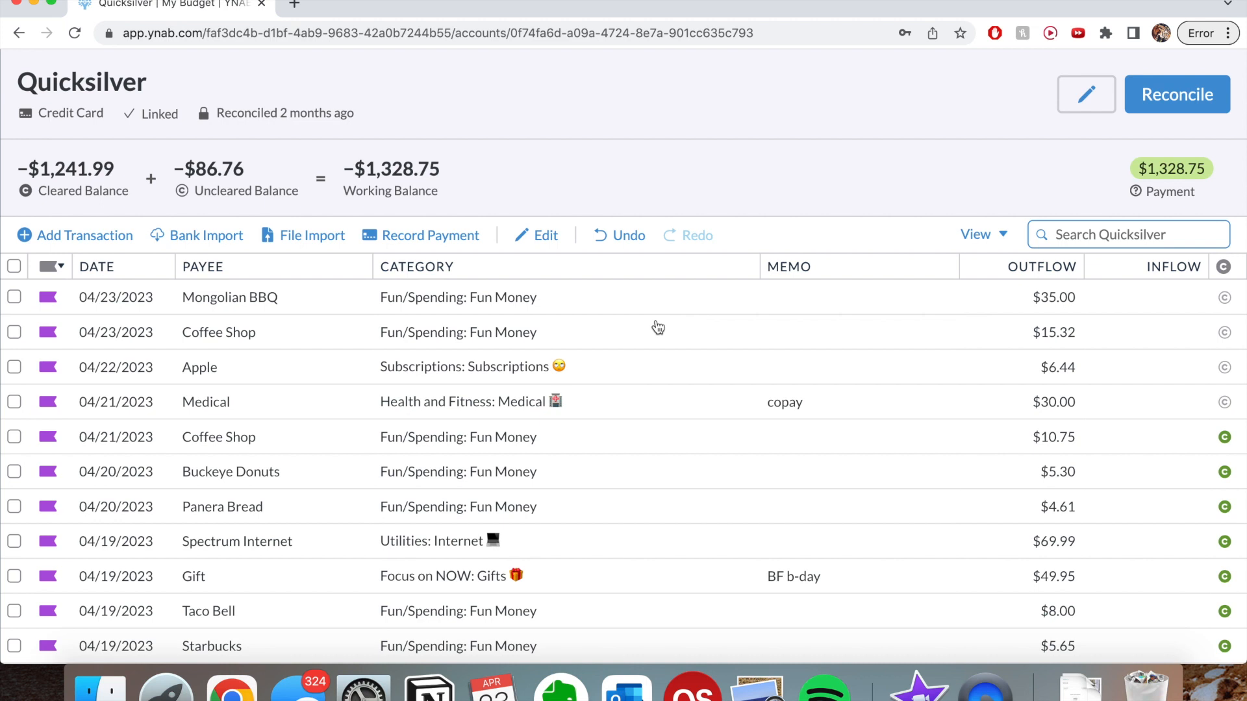
Review the Journey account's transactions with their outflows, inflows and cleared status.
scroll(659, 328, left, 4)
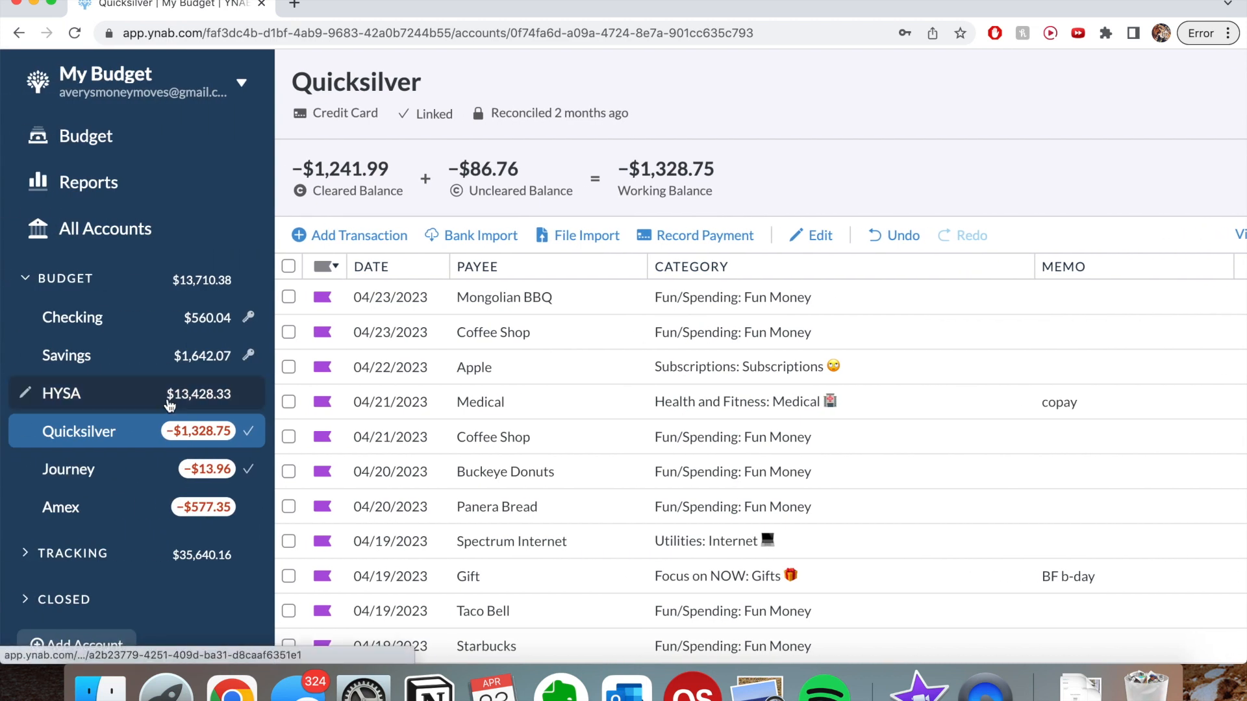
click(151, 478)
scroll(368, 411, right, 4)
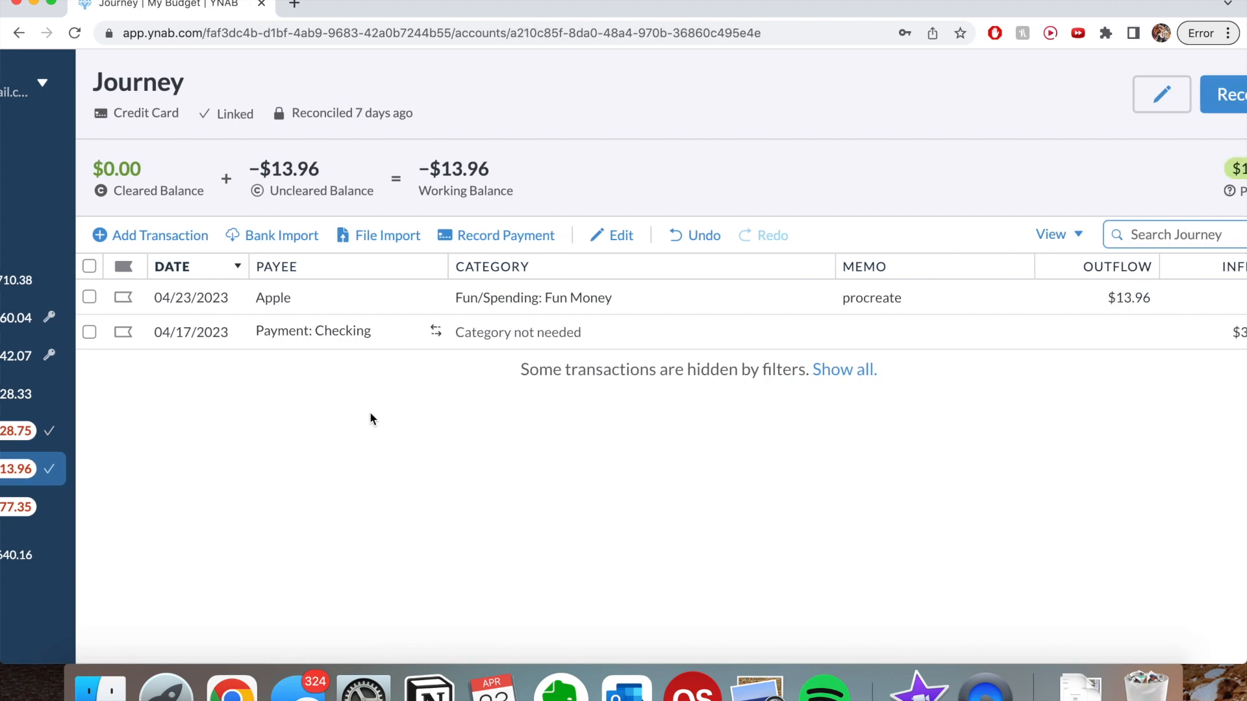
scroll(370, 413, right, 2)
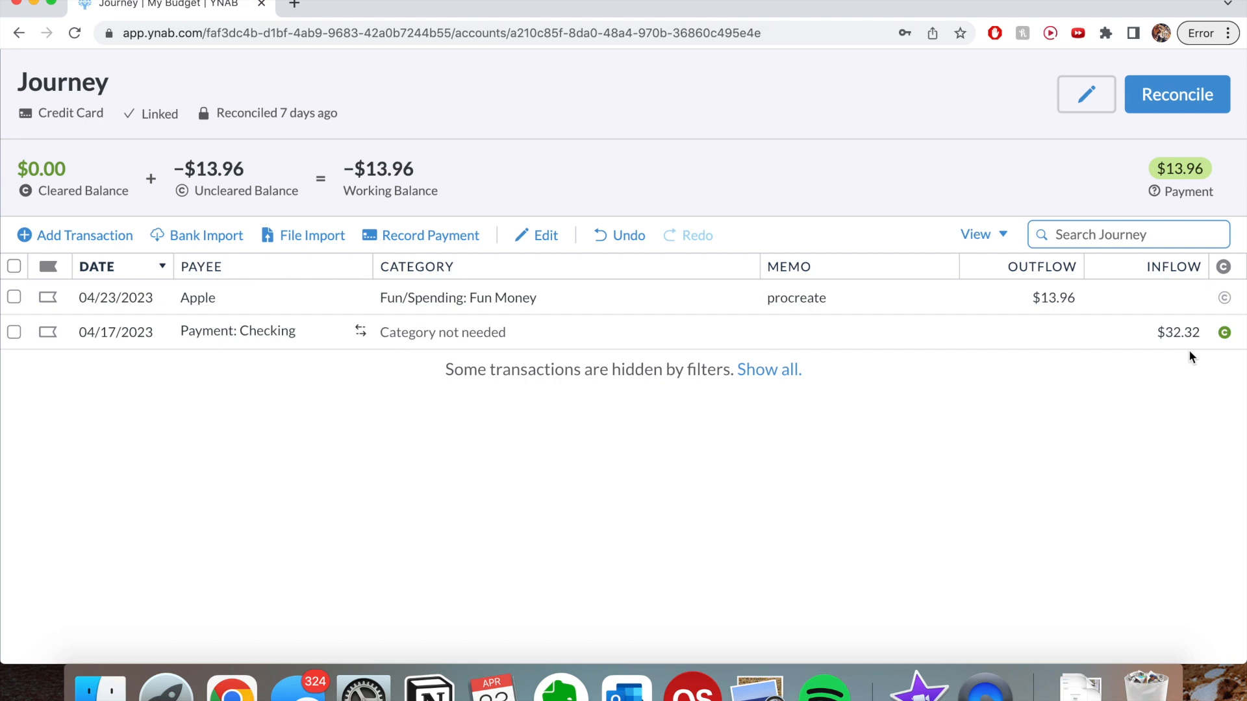
scroll(1189, 351, left, 4)
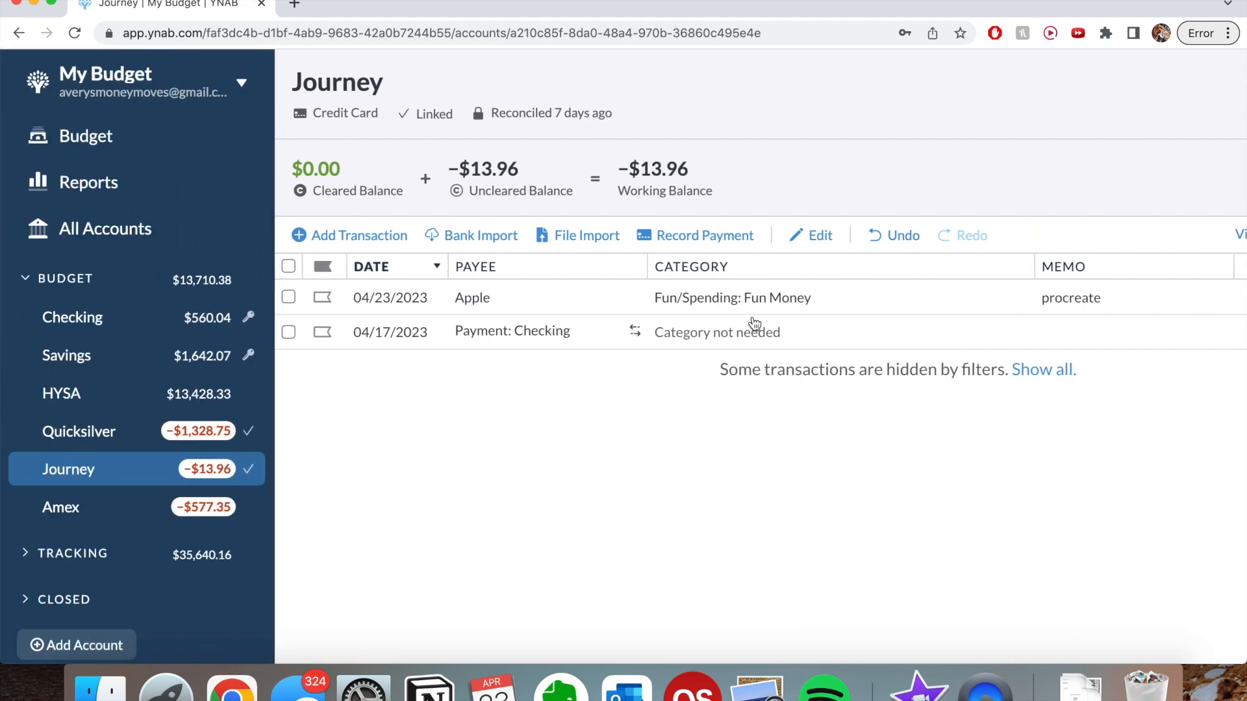
Review the Amex account's transactions with their categories and outflow amounts.
click(128, 510)
scroll(592, 437, right, 2)
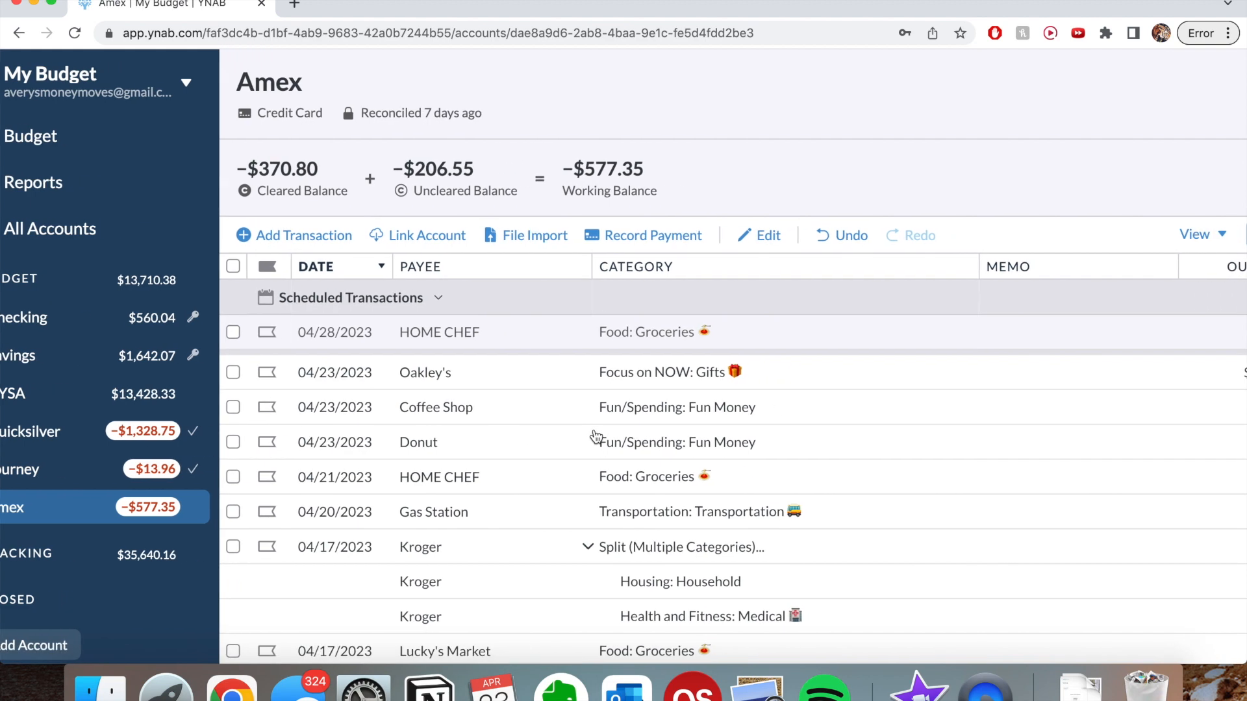
scroll(596, 436, right, 4)
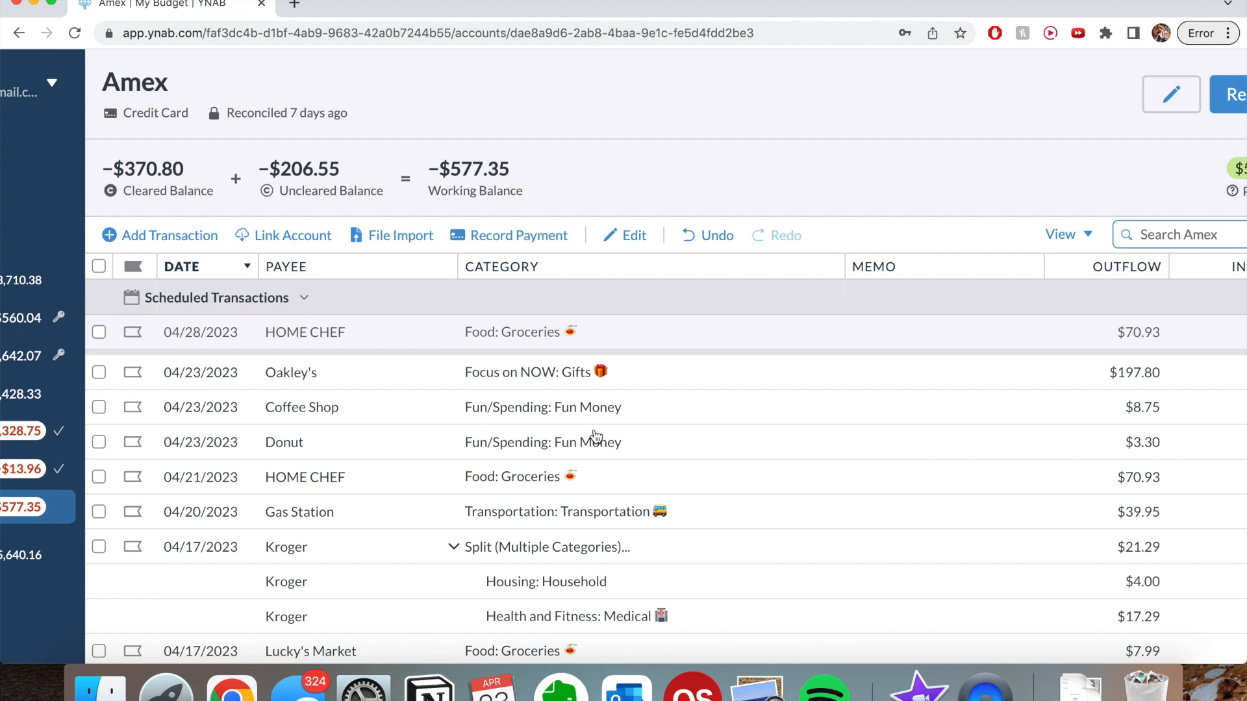
scroll(594, 436, right, 2)
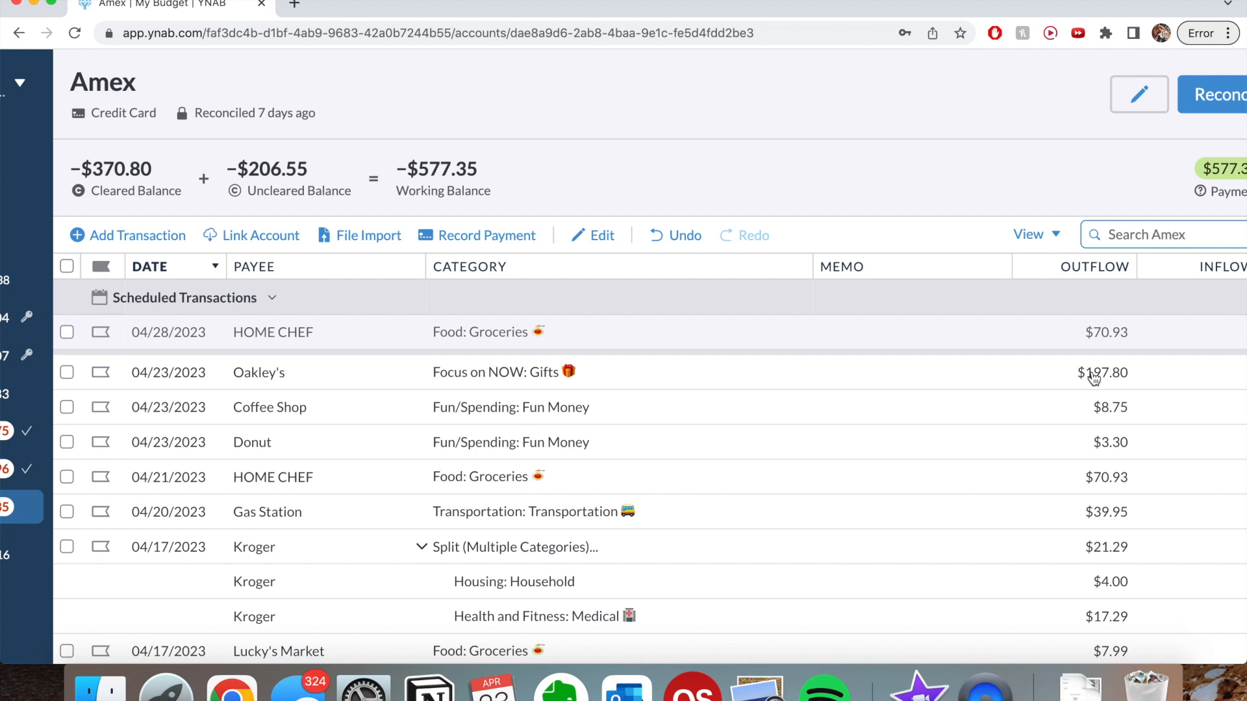
Browse the budget categories and their available amounts for the 04/23/2023 Oakley's transaction, keeping its current category.
click(562, 369)
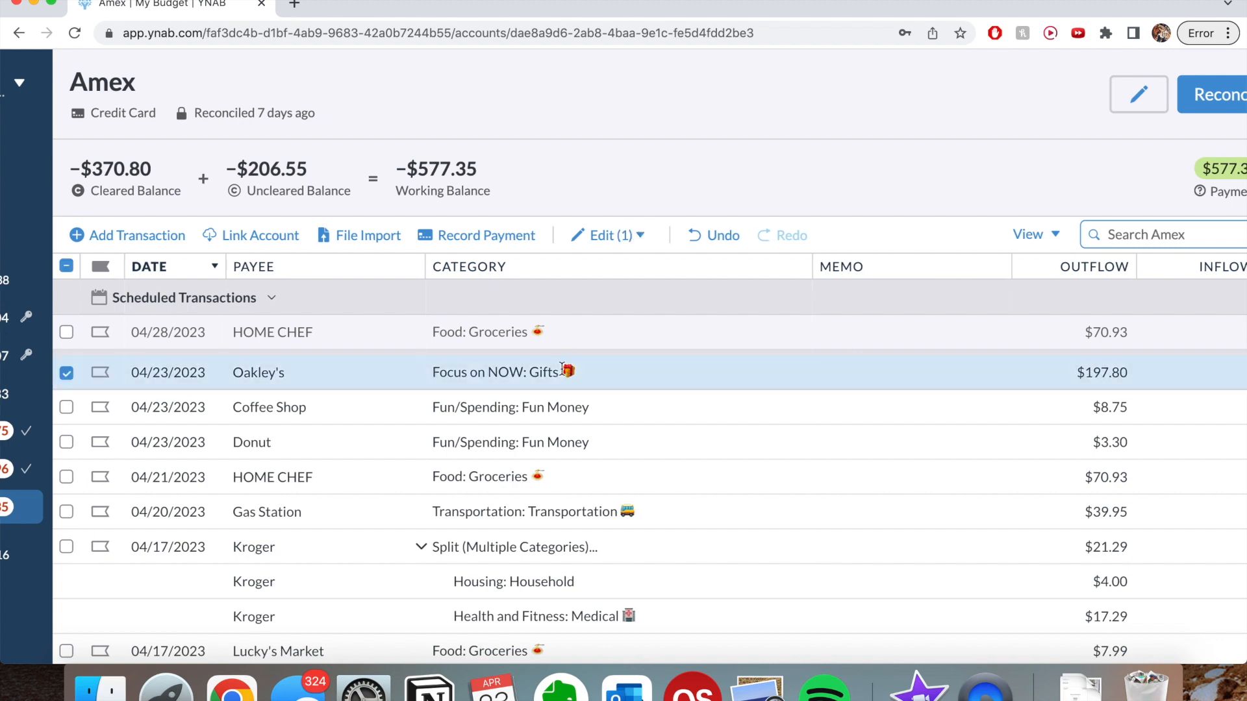
click(563, 369)
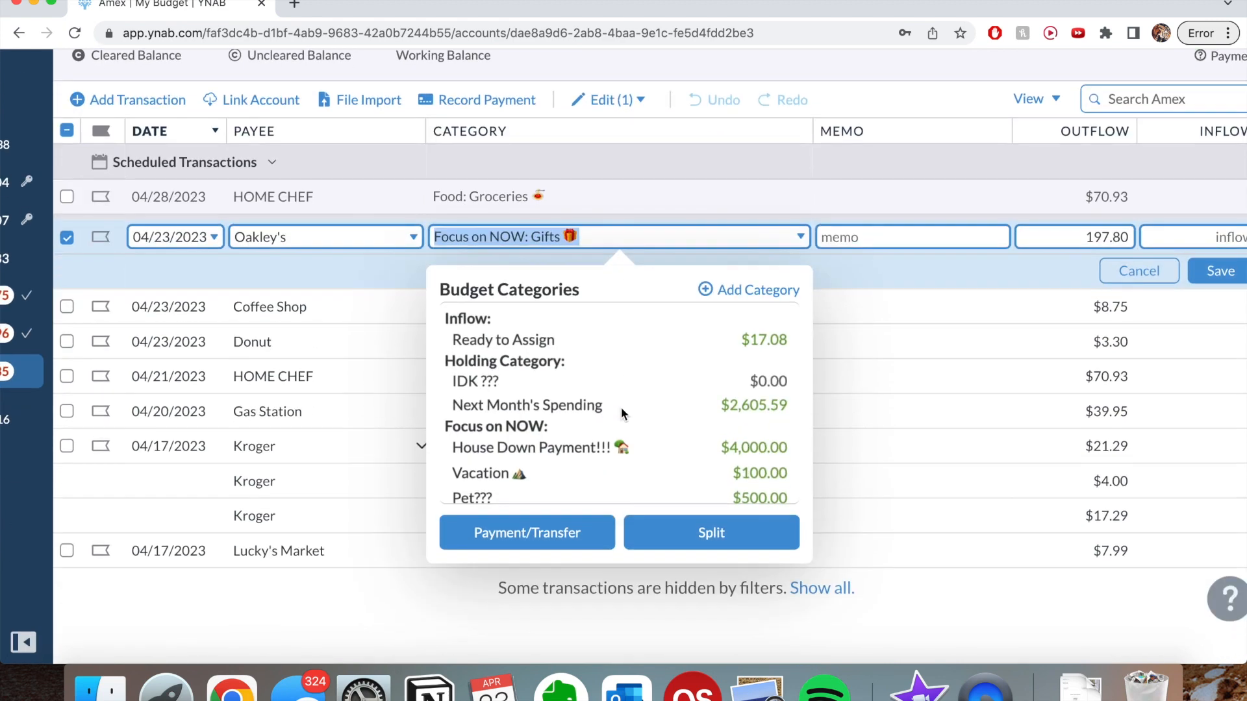
scroll(547, 427, down, 3)
scroll(547, 428, down, 5)
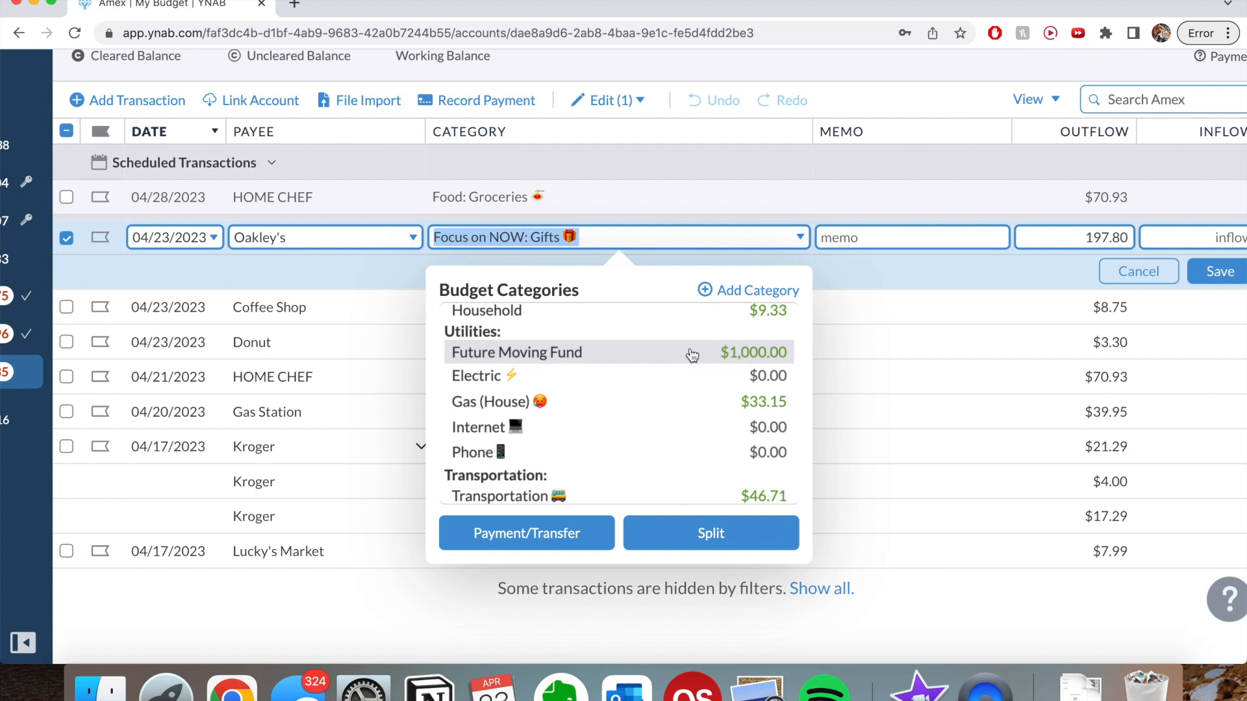
click(788, 208)
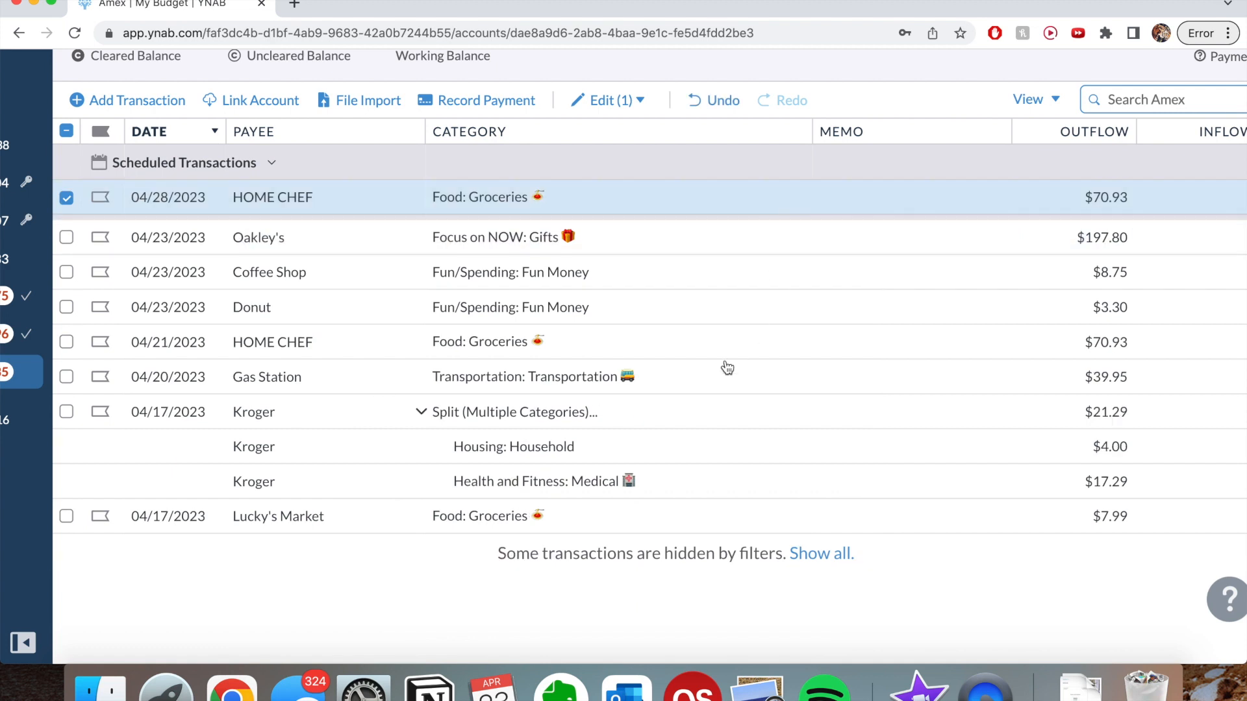
Examine the Amex account's cleared, uncleared and working balances alongside each April transaction's outflow and cleared status.
scroll(388, 562, right, 2)
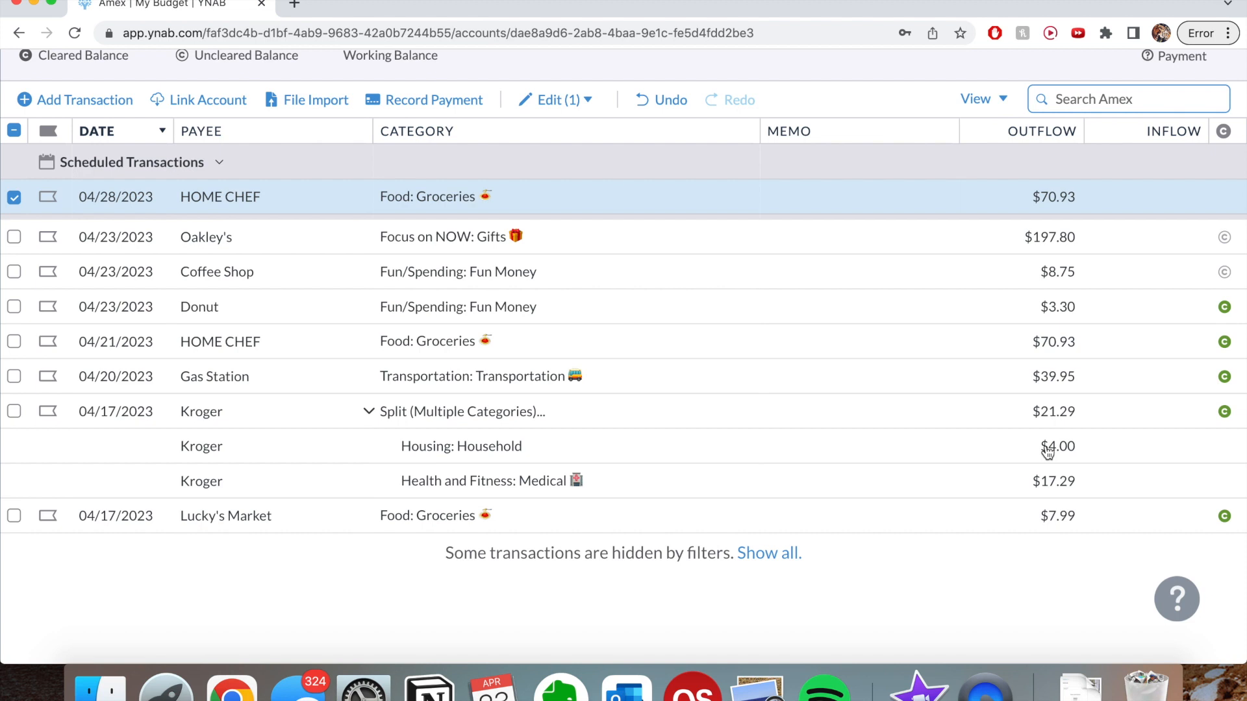
scroll(1048, 453, up, 1)
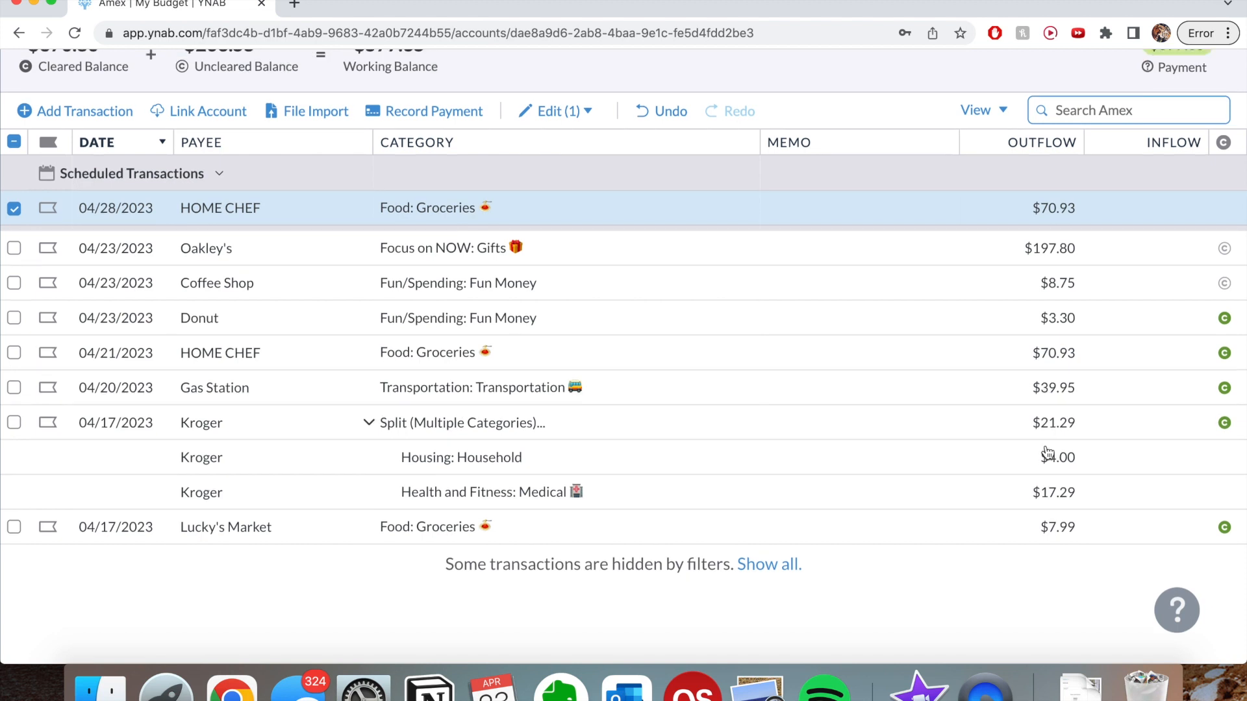
scroll(1048, 453, up, 3)
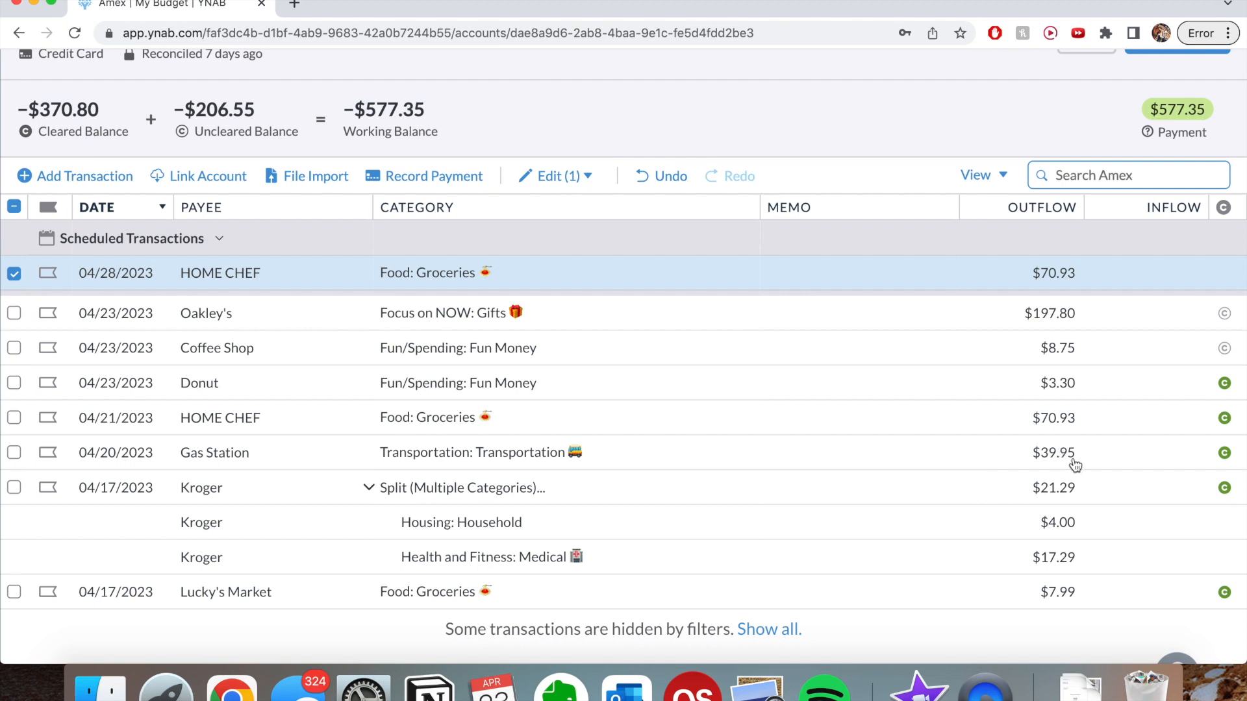
scroll(1075, 465, up, 1)
scroll(1075, 465, up, 2)
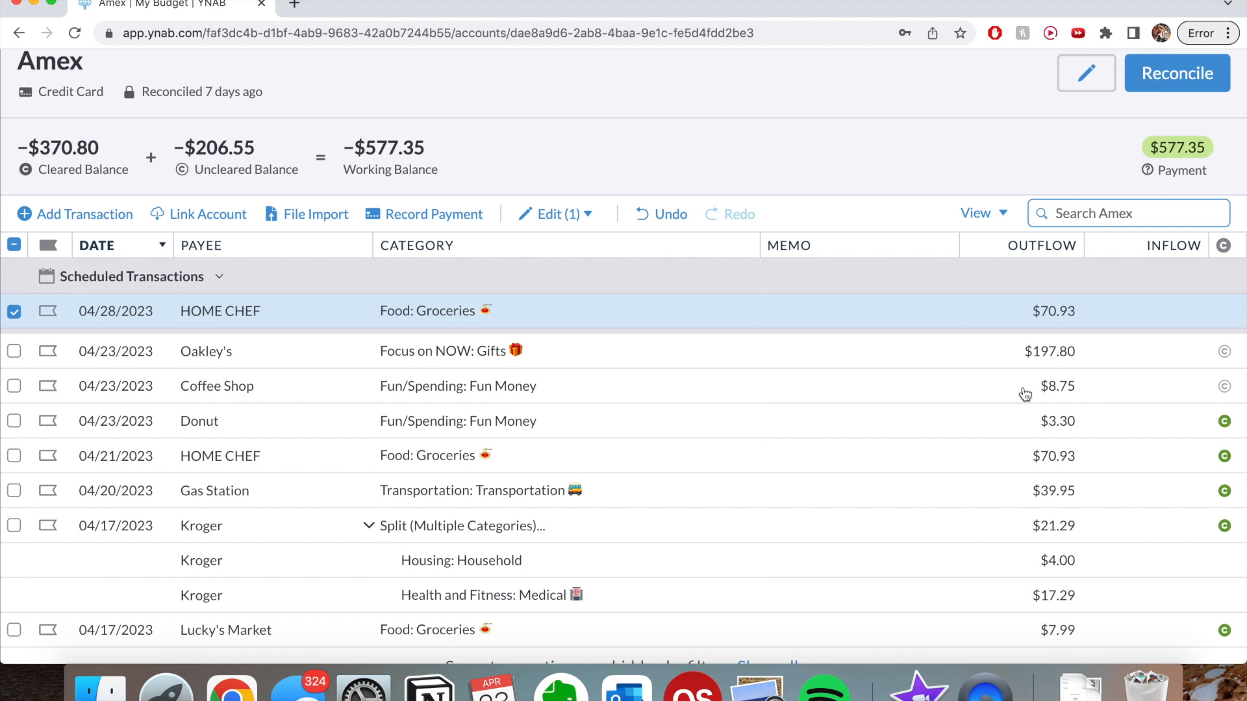
scroll(1025, 394, left, 3)
scroll(1025, 394, right, 3)
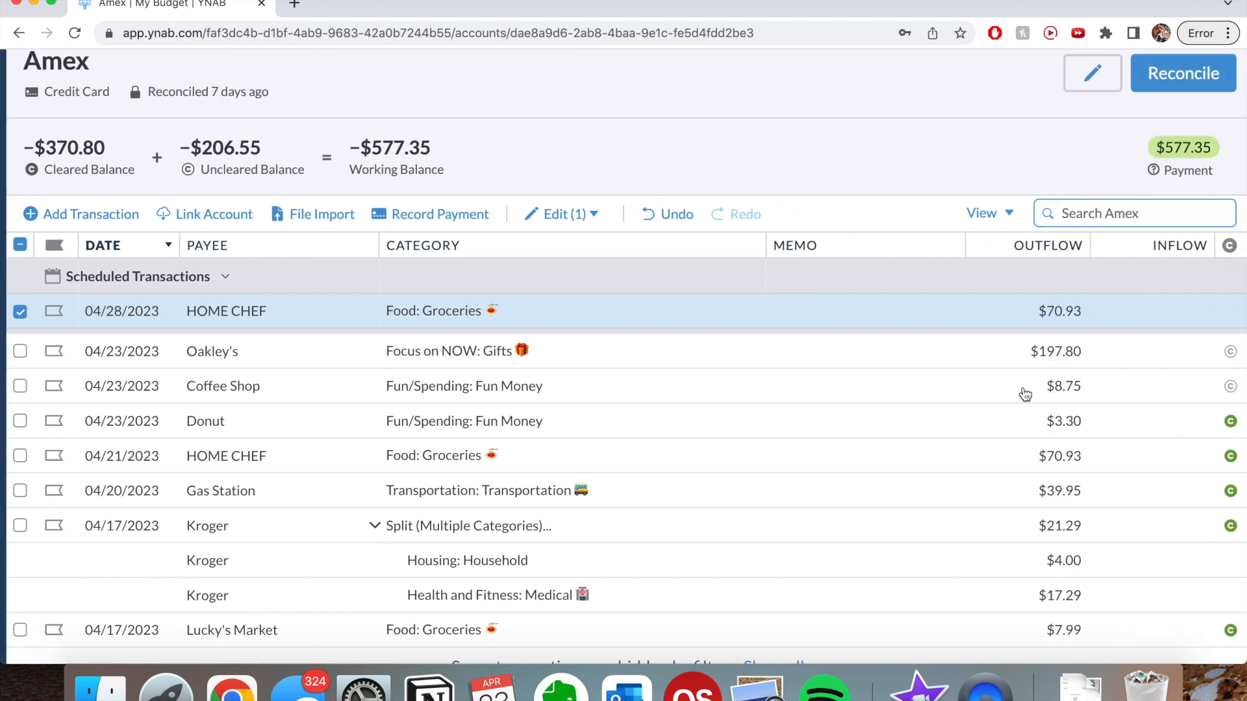
scroll(1025, 394, left, 5)
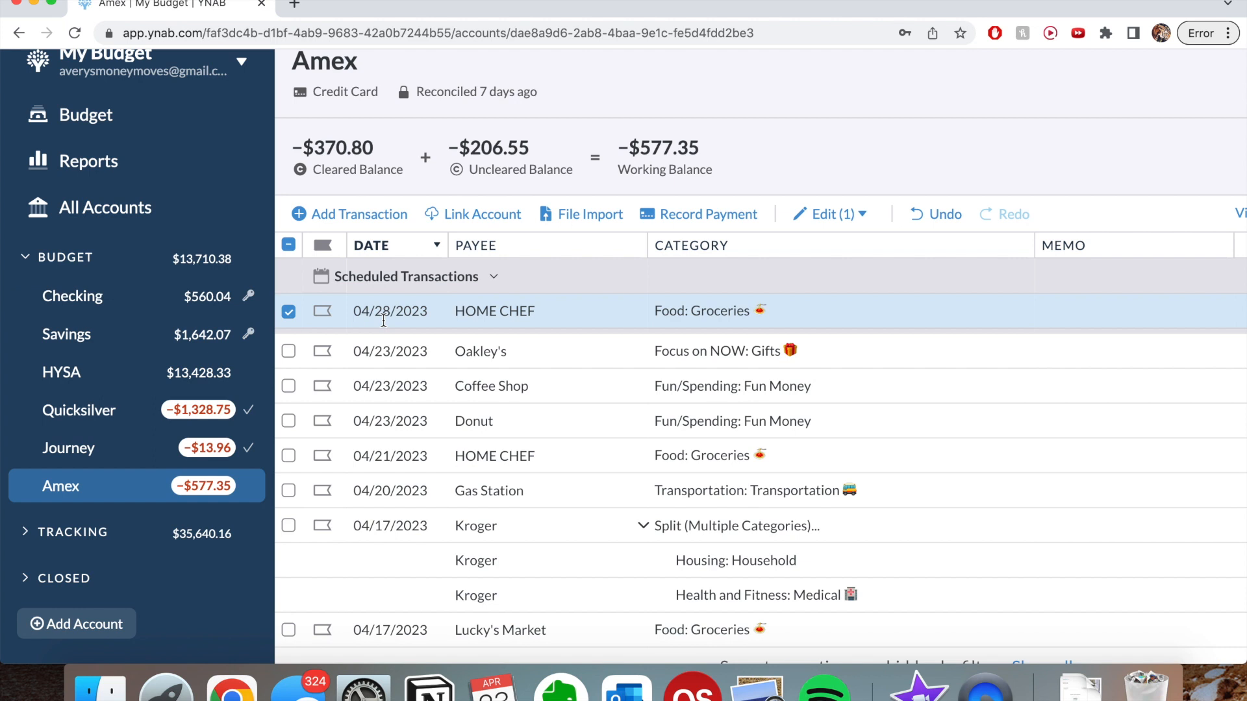
scroll(689, 331, right, 5)
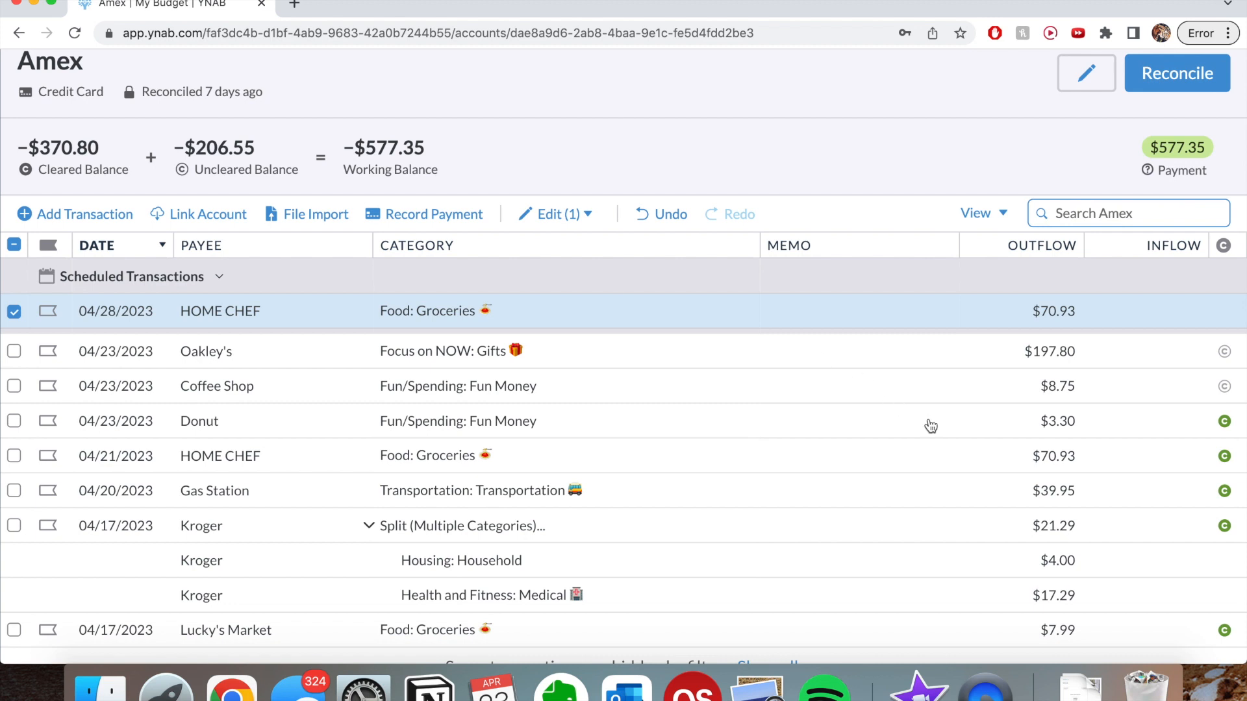
scroll(1078, 527, left, 2)
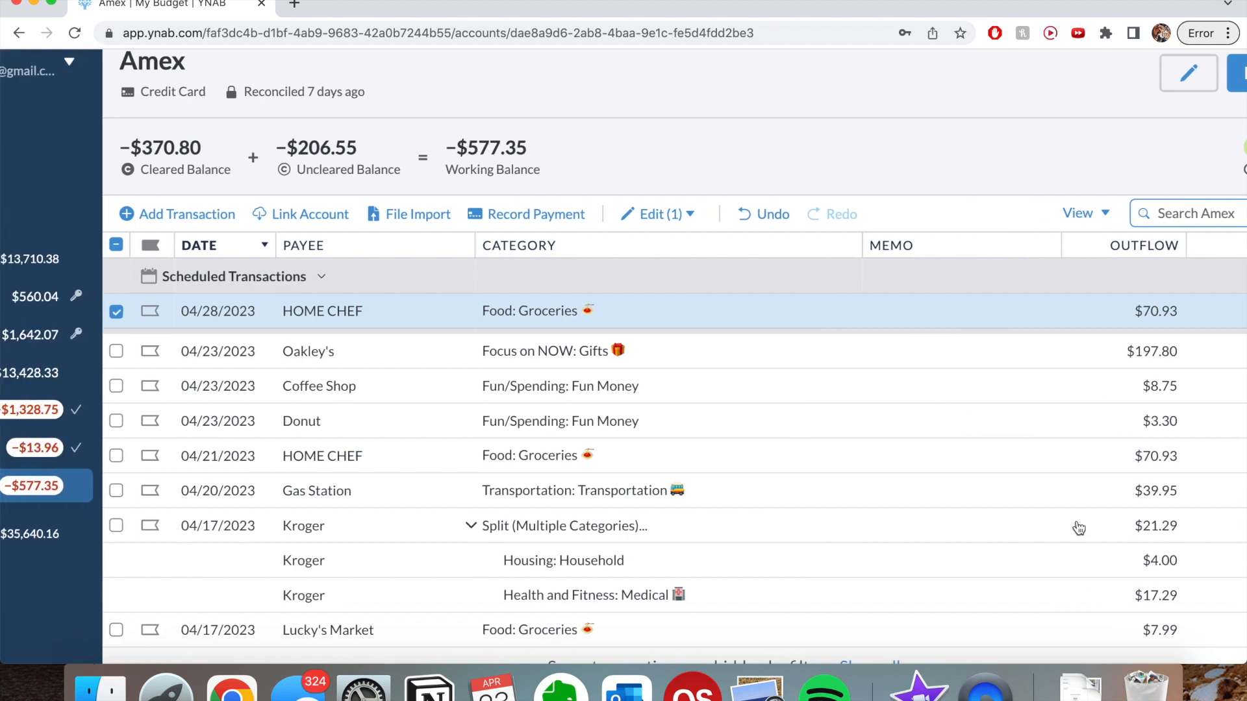
Leave the Amex account, look at the Quicksilver account and the April 2023 budget, and open the Spending report.
scroll(318, 351, left, 3)
click(133, 406)
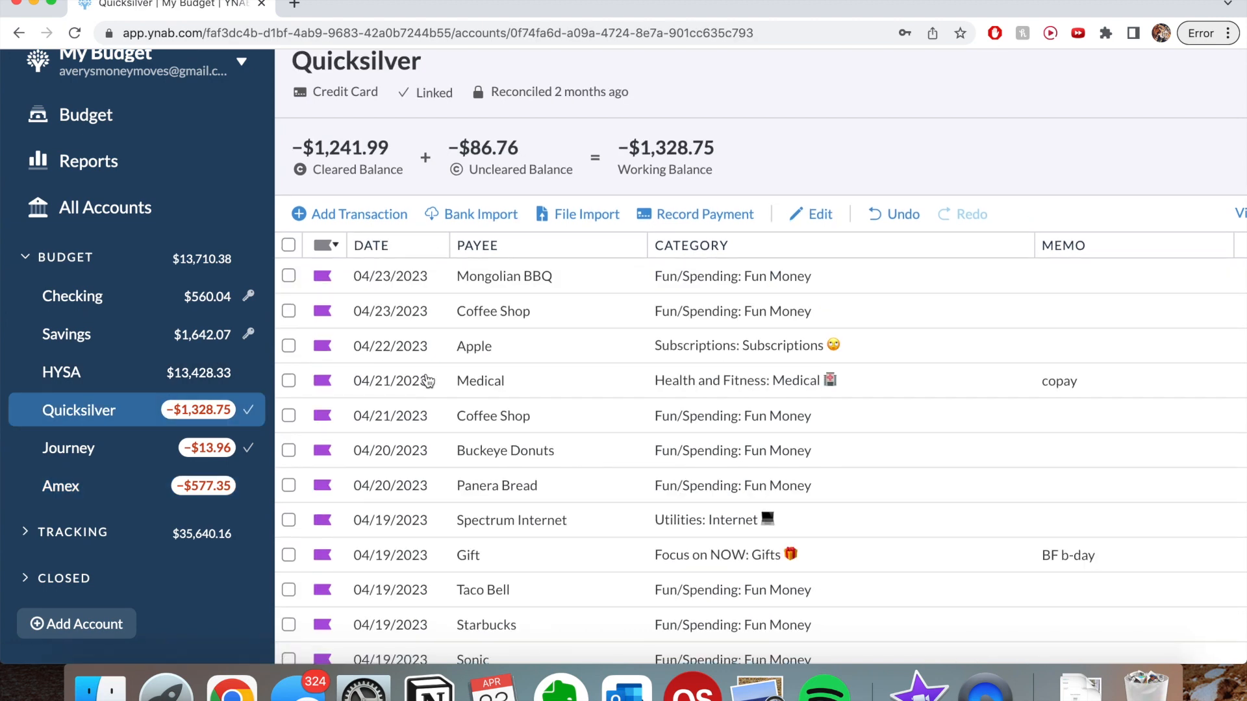
click(161, 139)
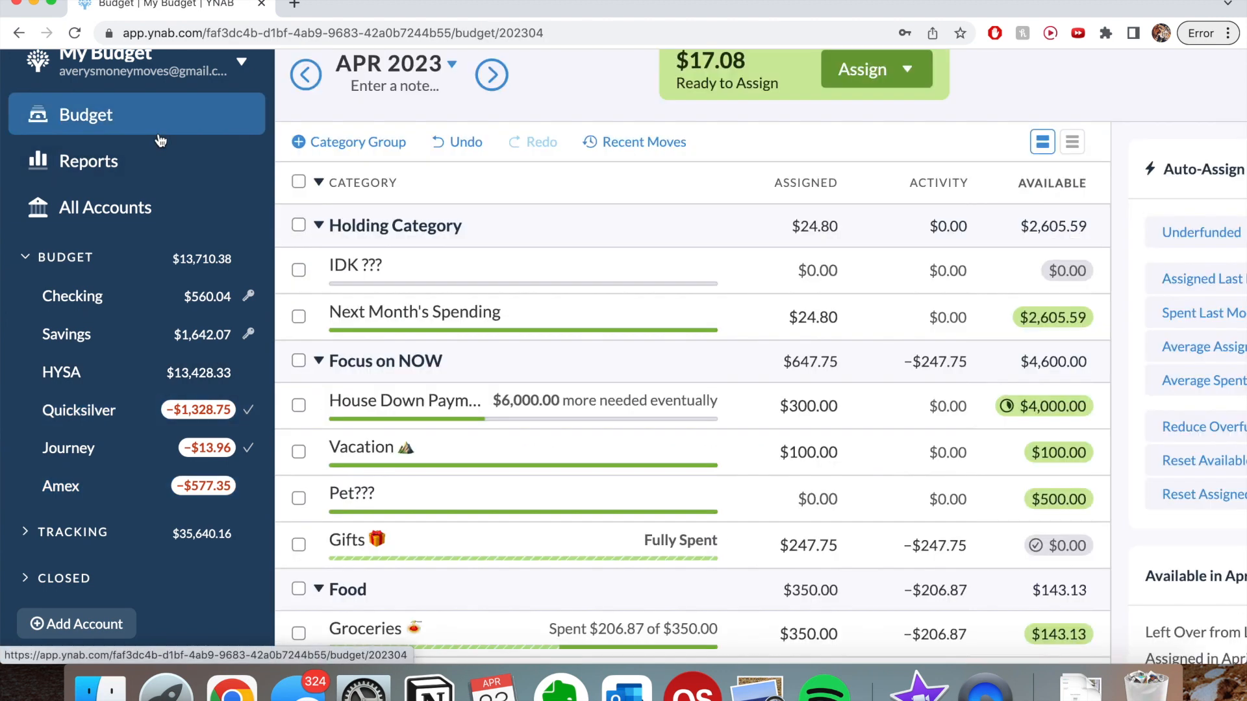
click(154, 172)
scroll(452, 132, up, 1)
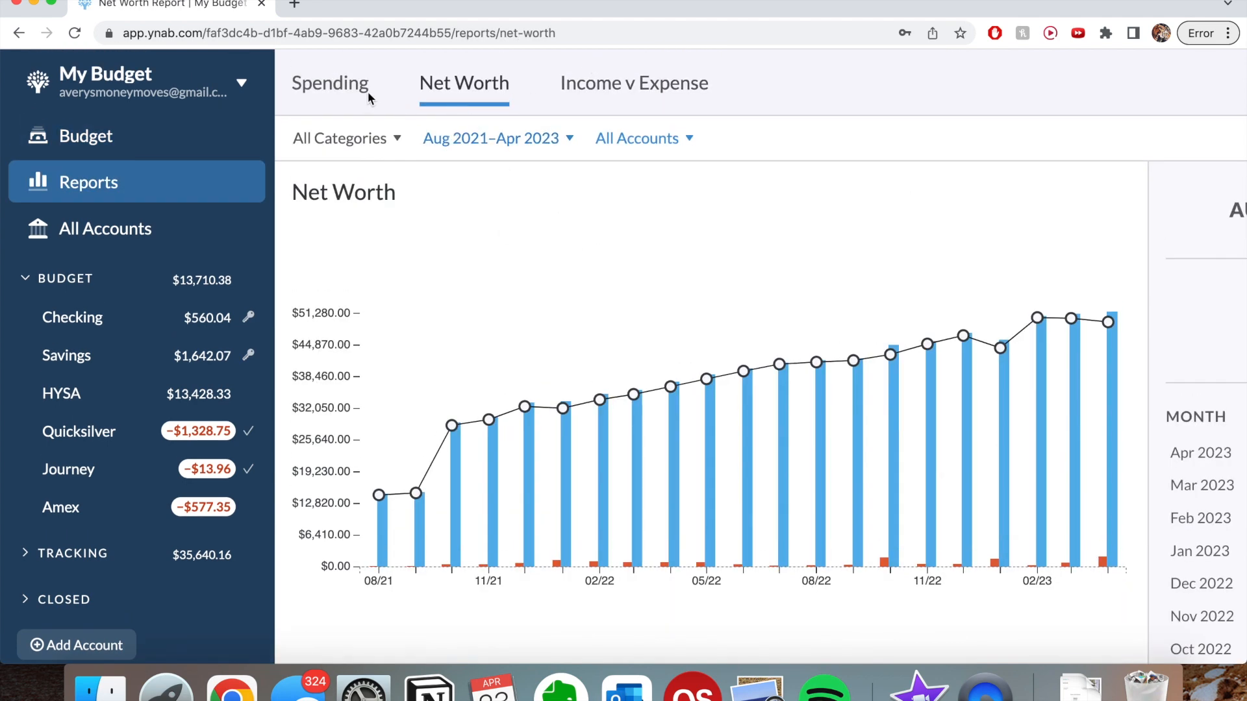
click(365, 91)
Check the Spending report's category and timeframe filters, keeping the timeframe at This Month.
click(454, 135)
click(362, 140)
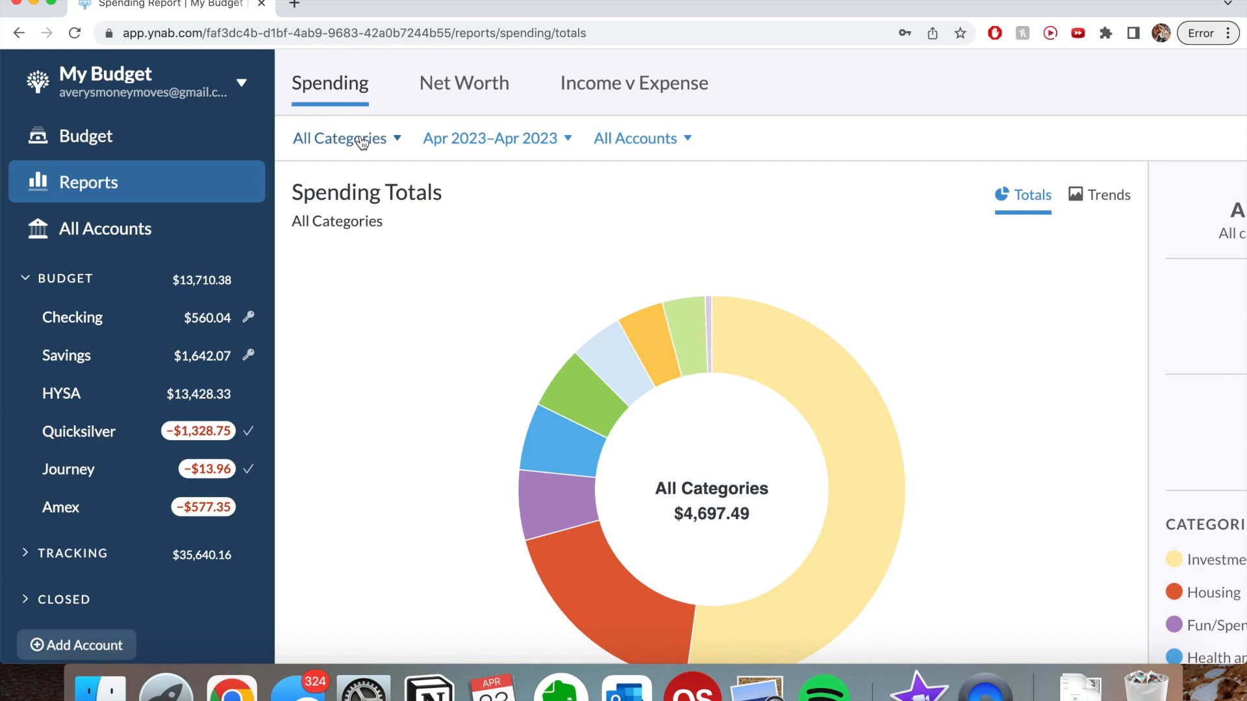
click(362, 139)
click(474, 141)
click(475, 143)
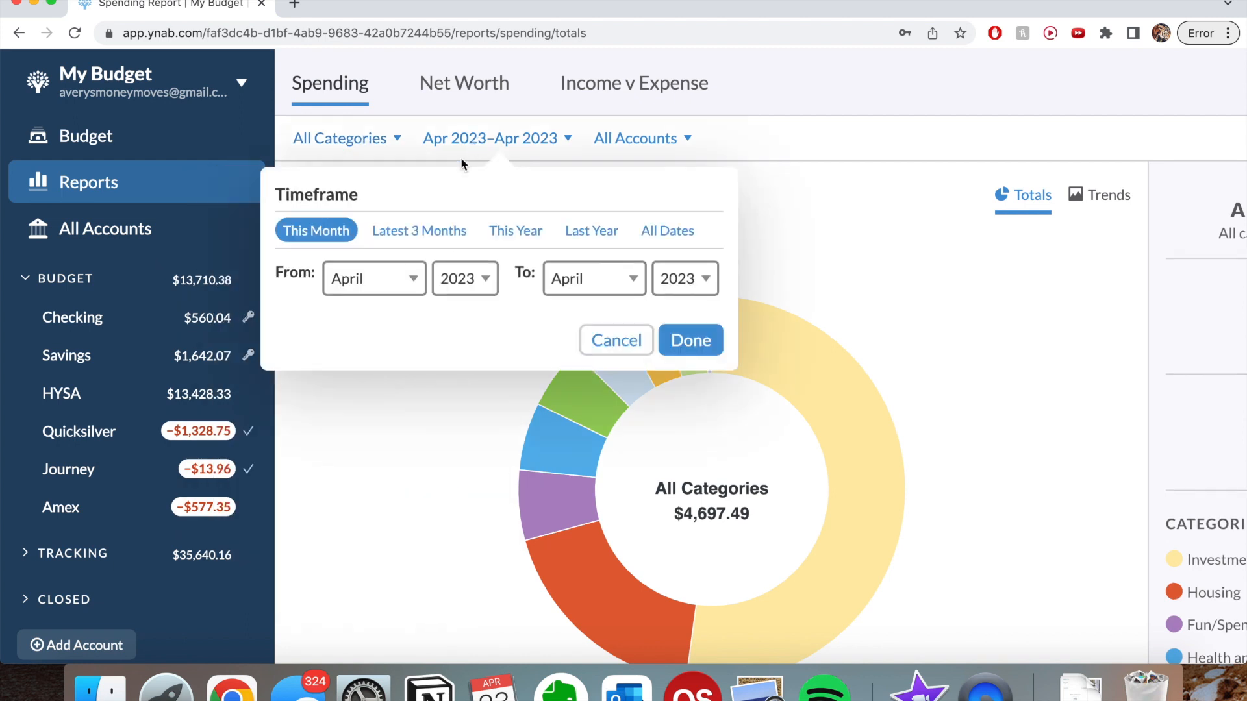
click(682, 339)
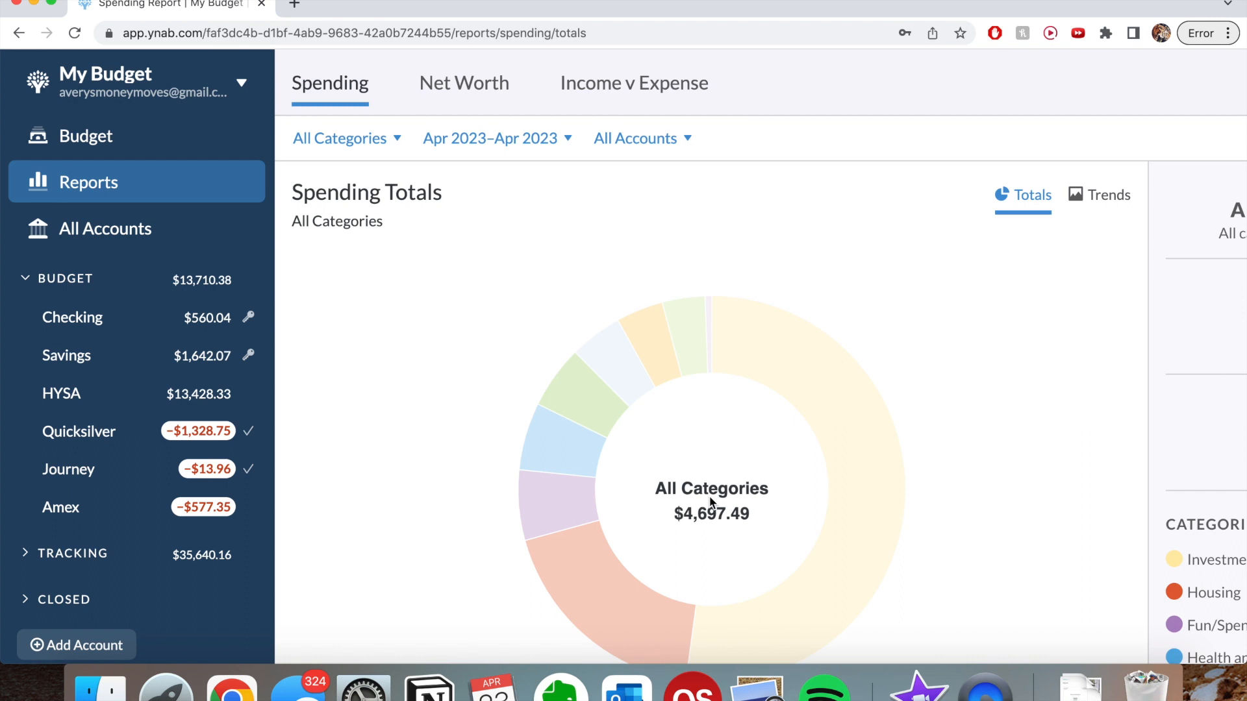
Examine April's spending across all categories as both the Totals chart and the Trends chart.
scroll(711, 500, down, 2)
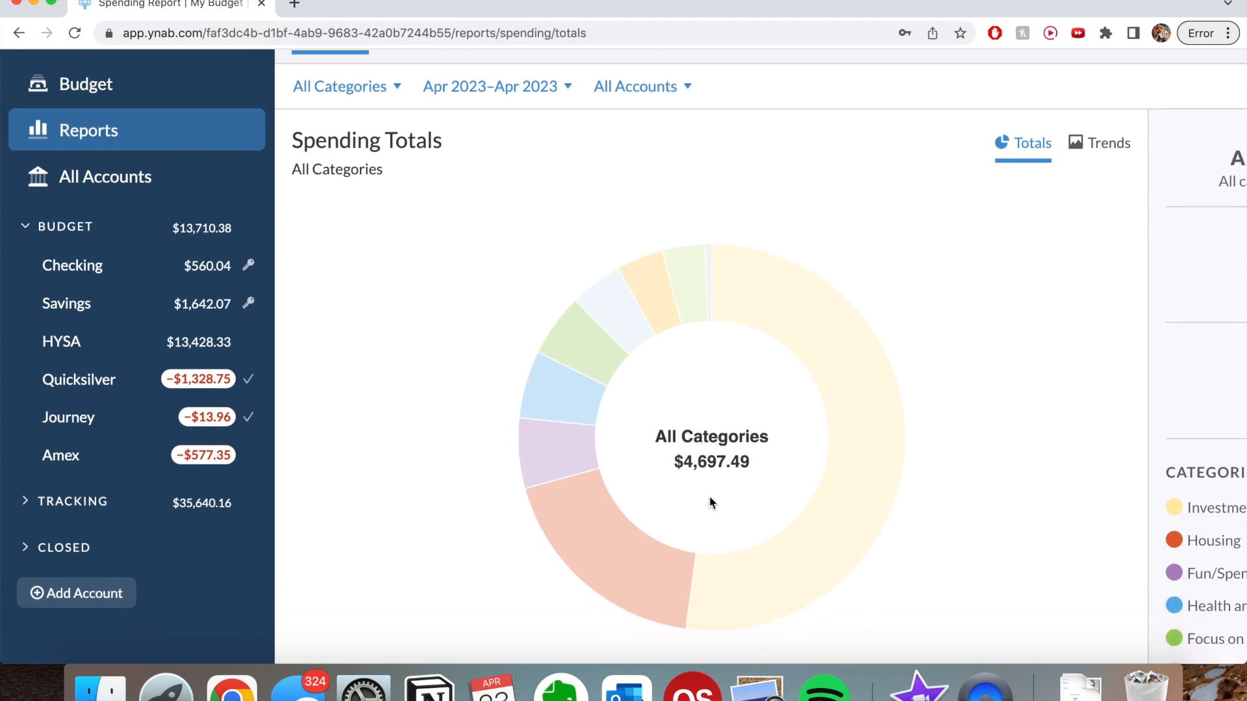
click(1080, 153)
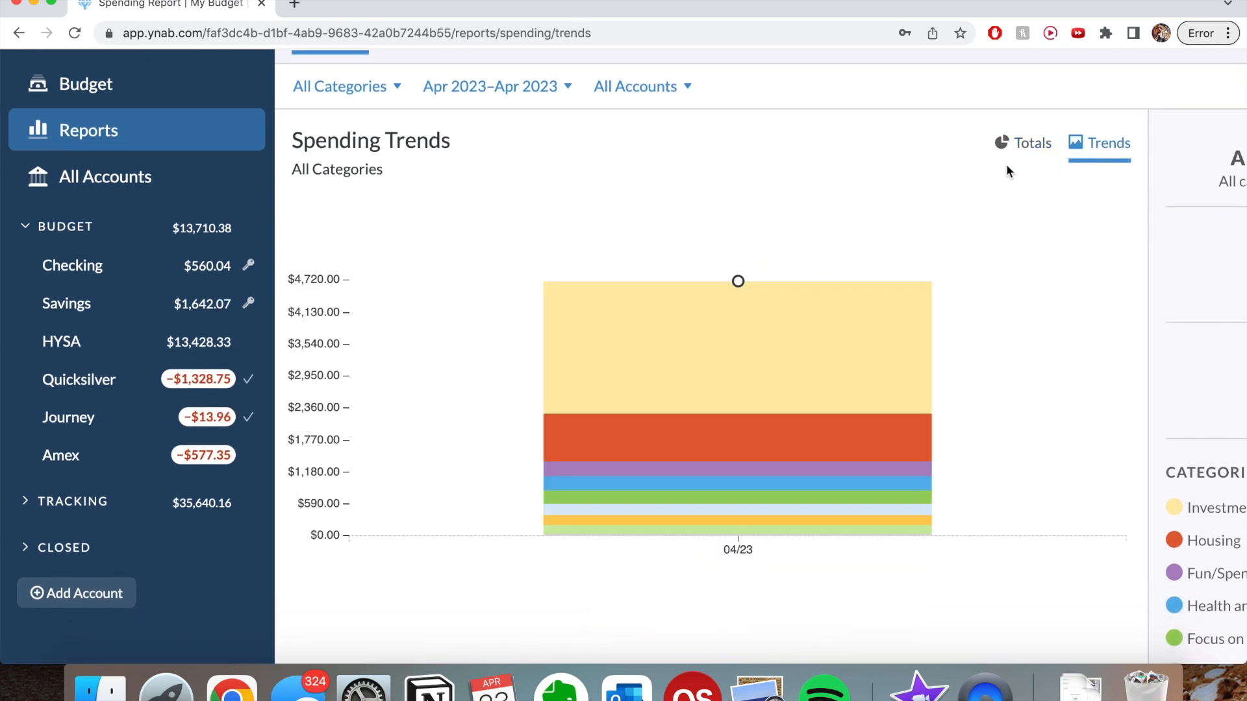
click(1013, 148)
Set the Spending report's timeframe to Latest 3 Months, covering February to April 2023, and view the category totals.
click(536, 94)
click(444, 179)
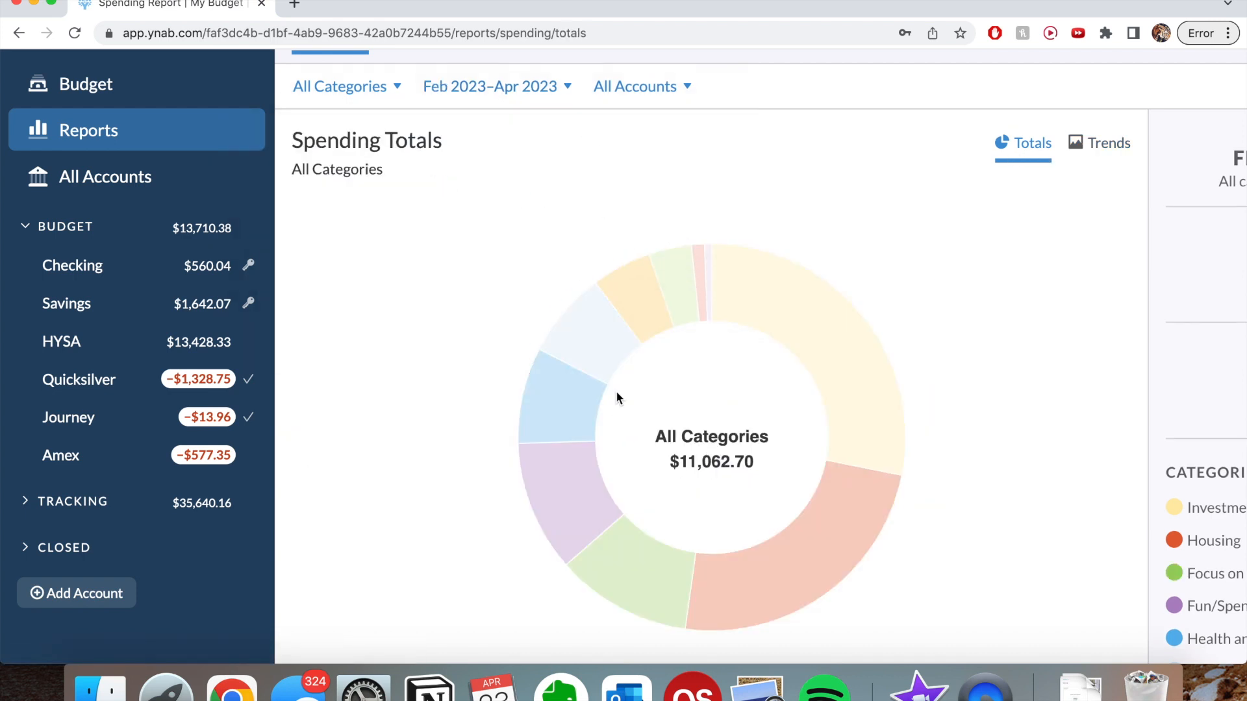
click(468, 88)
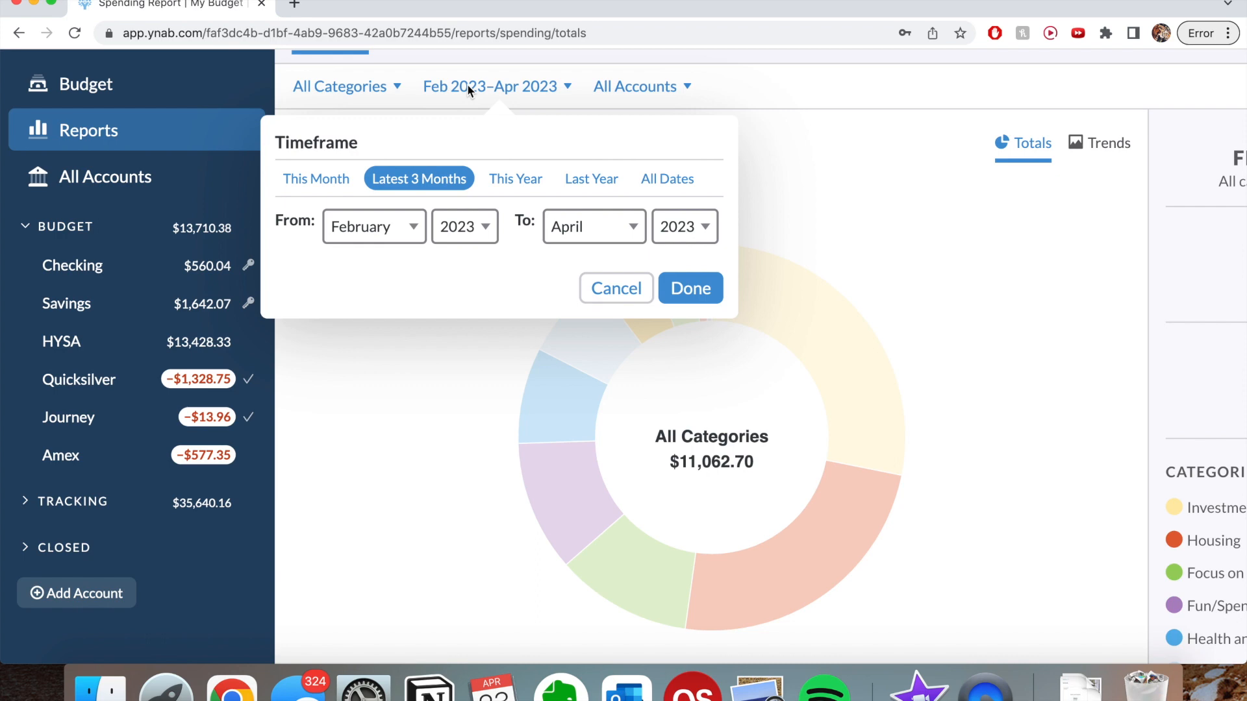
click(689, 289)
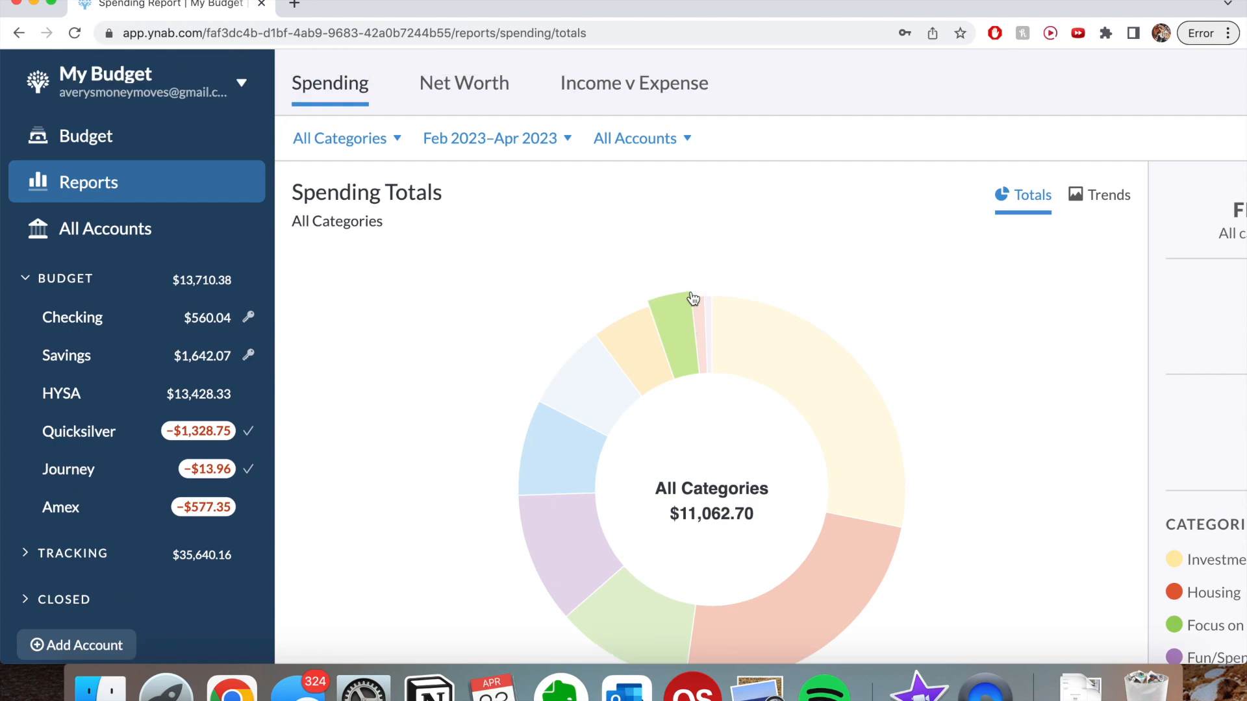
Look at the Net Worth report and show the Income v Expense report for This Month.
click(482, 96)
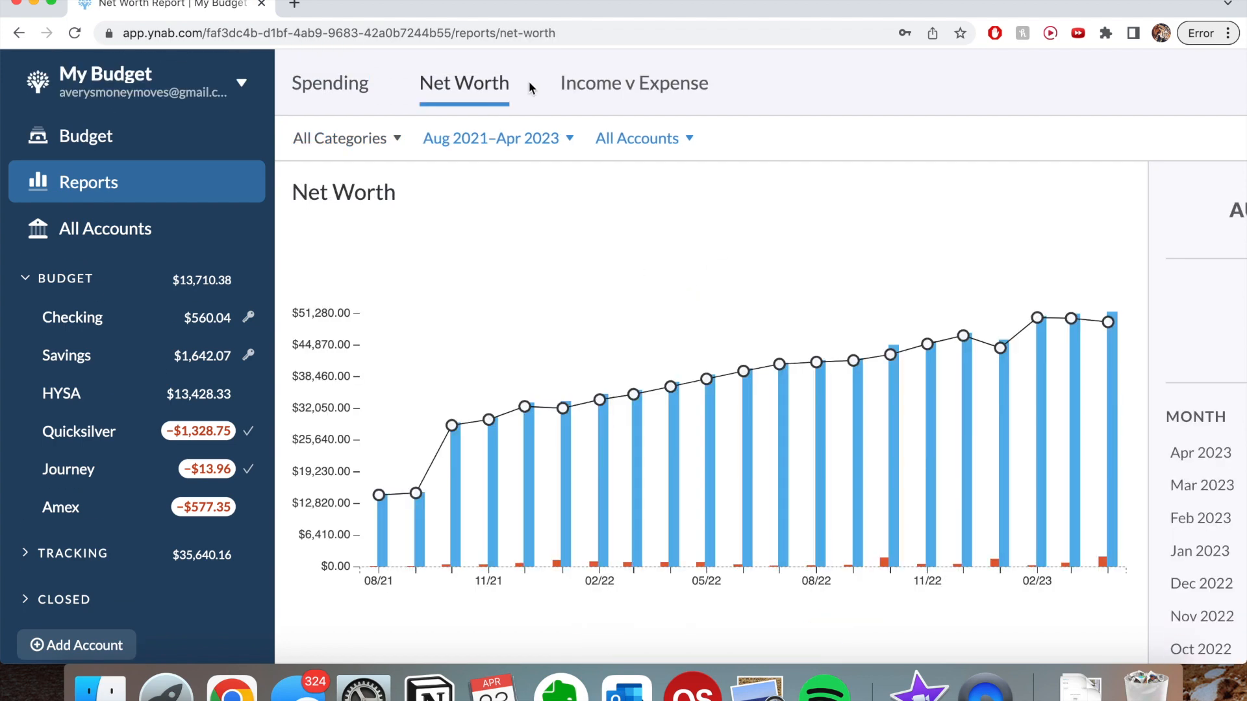
click(620, 80)
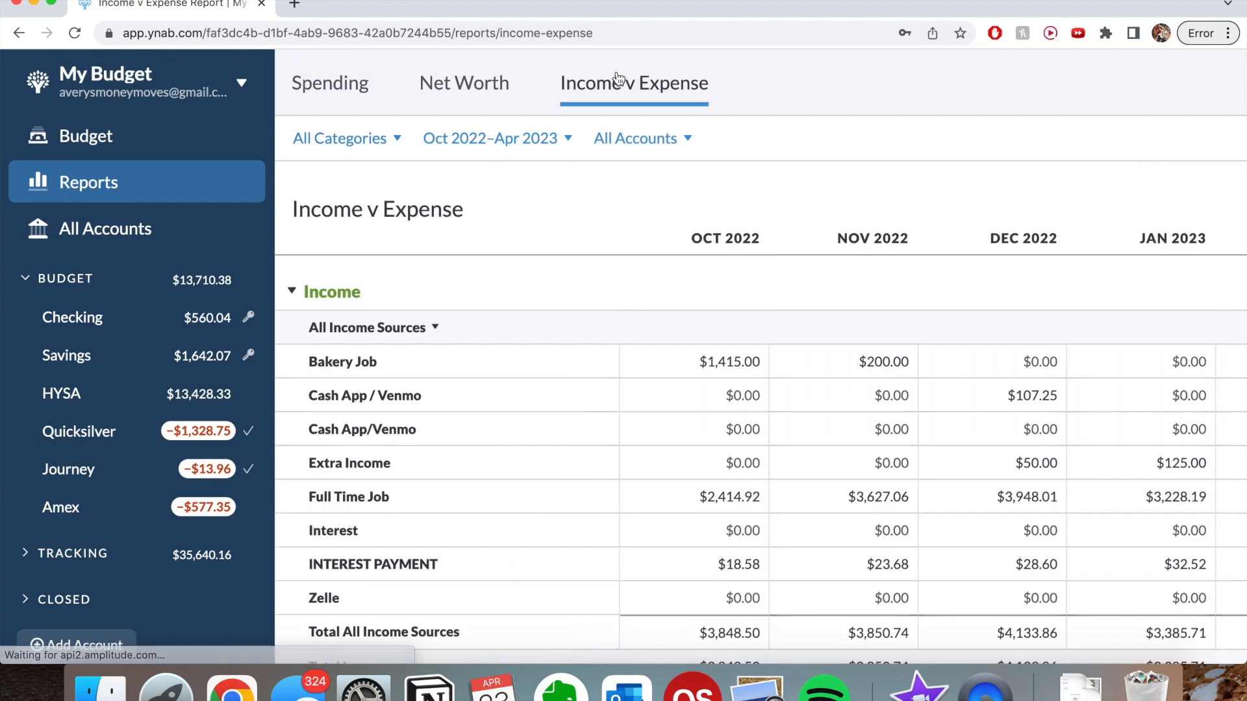
click(489, 139)
click(315, 231)
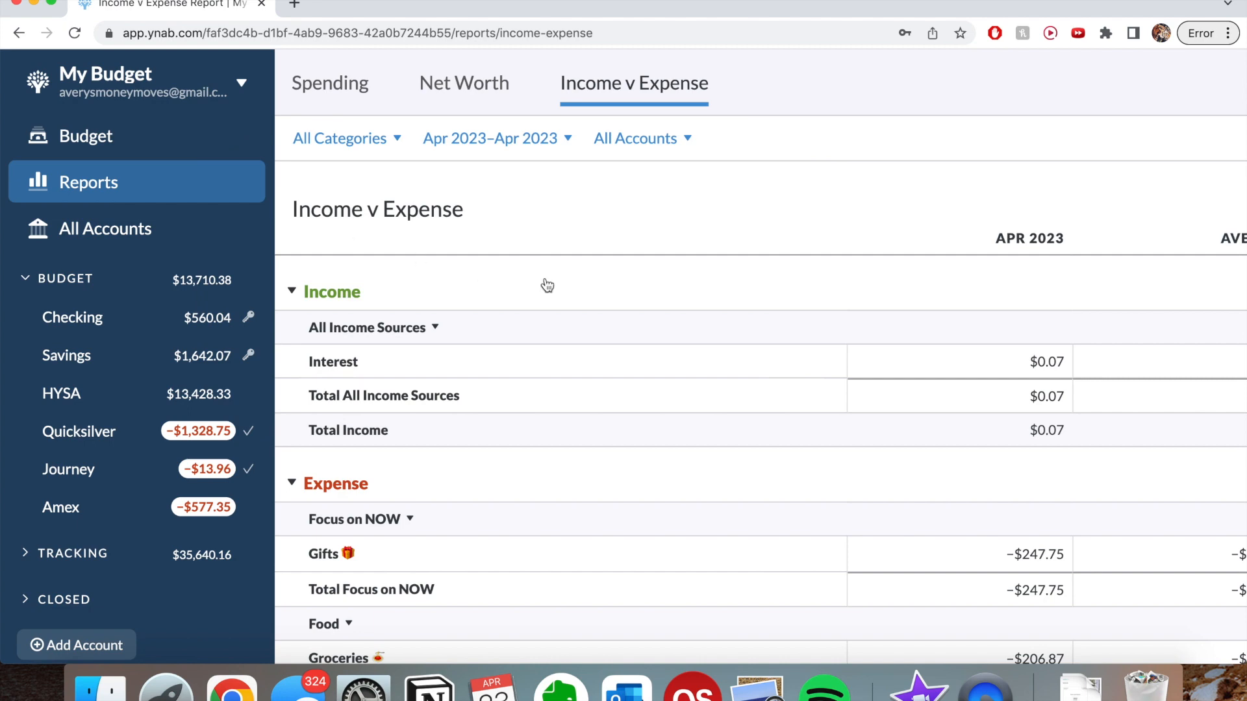
Review the April 2023 Income v Expense report, examining the income sources, each category's expenses and the net income.
key(super+minus)
key(super+minus)
scroll(798, 383, down, 15)
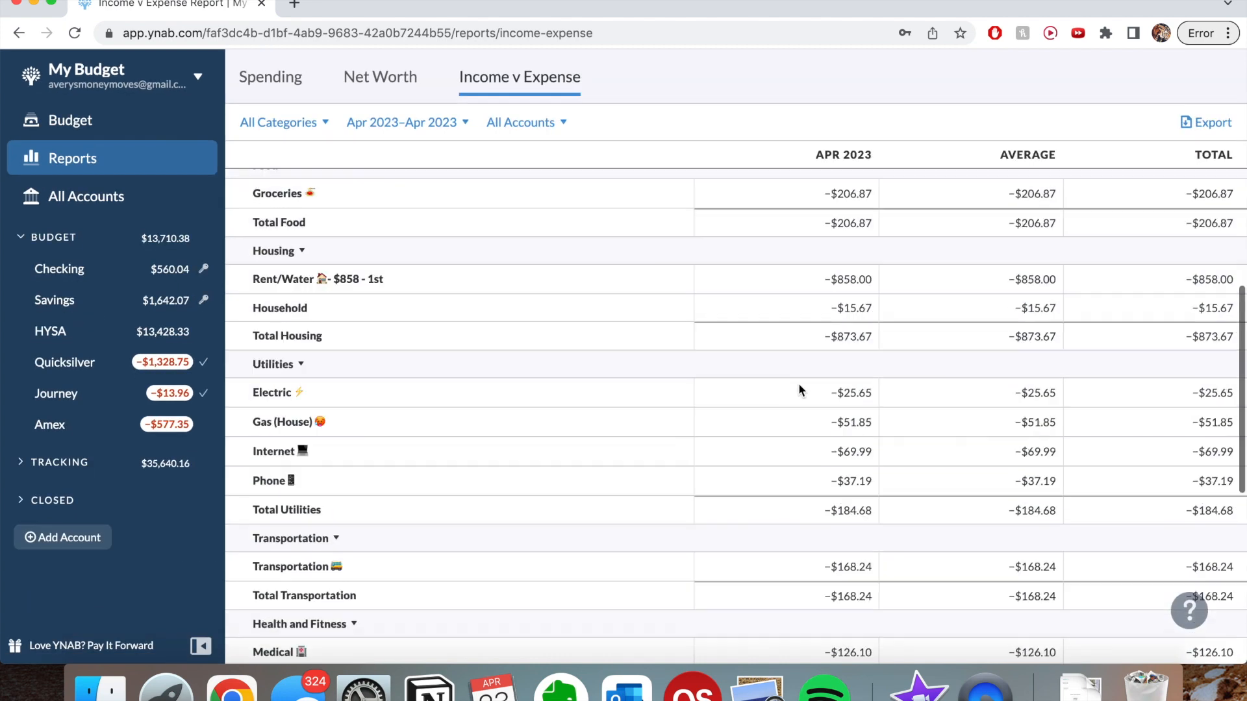
scroll(798, 598, up, 15)
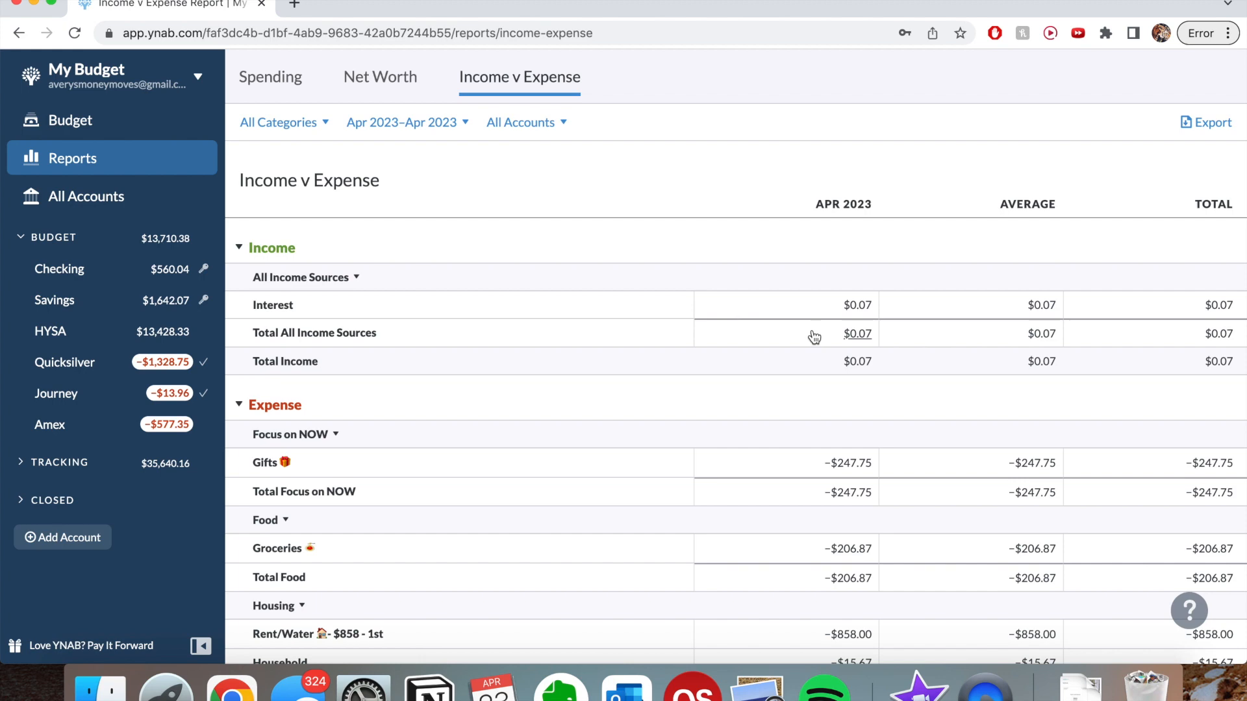
scroll(812, 334, down, 10)
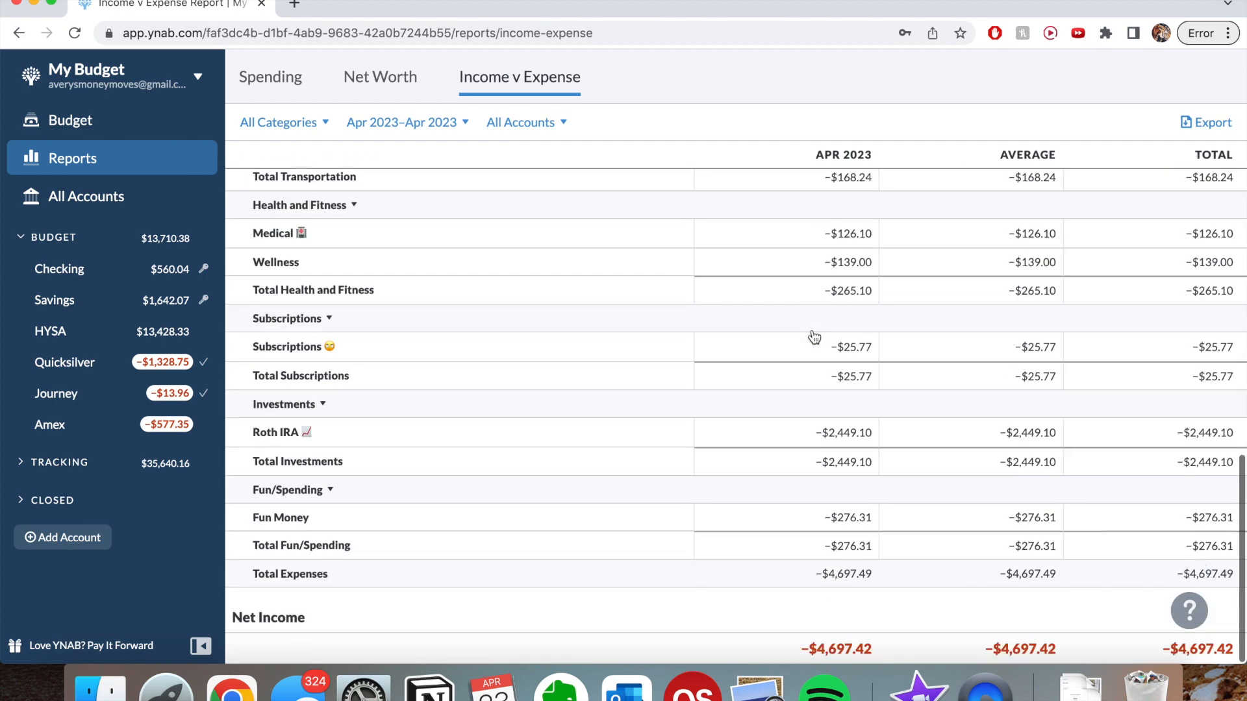
scroll(812, 334, up, 10)
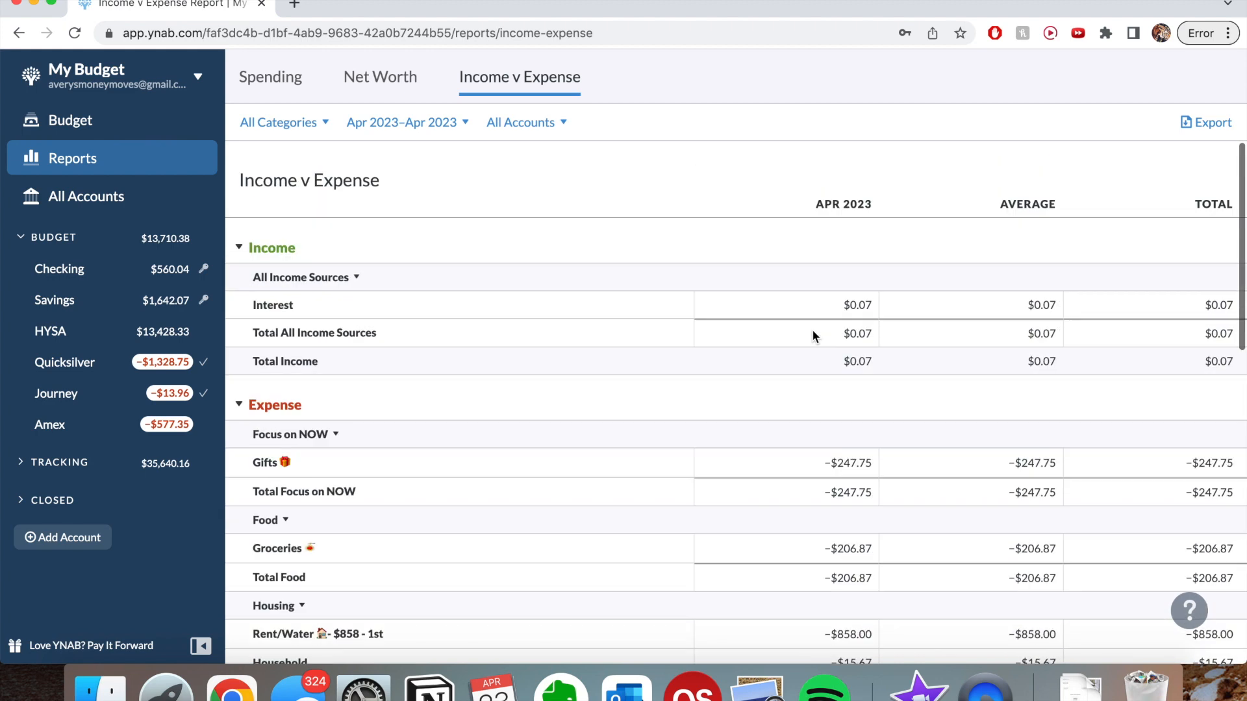
click(844, 306)
click(743, 233)
scroll(743, 232, down, 10)
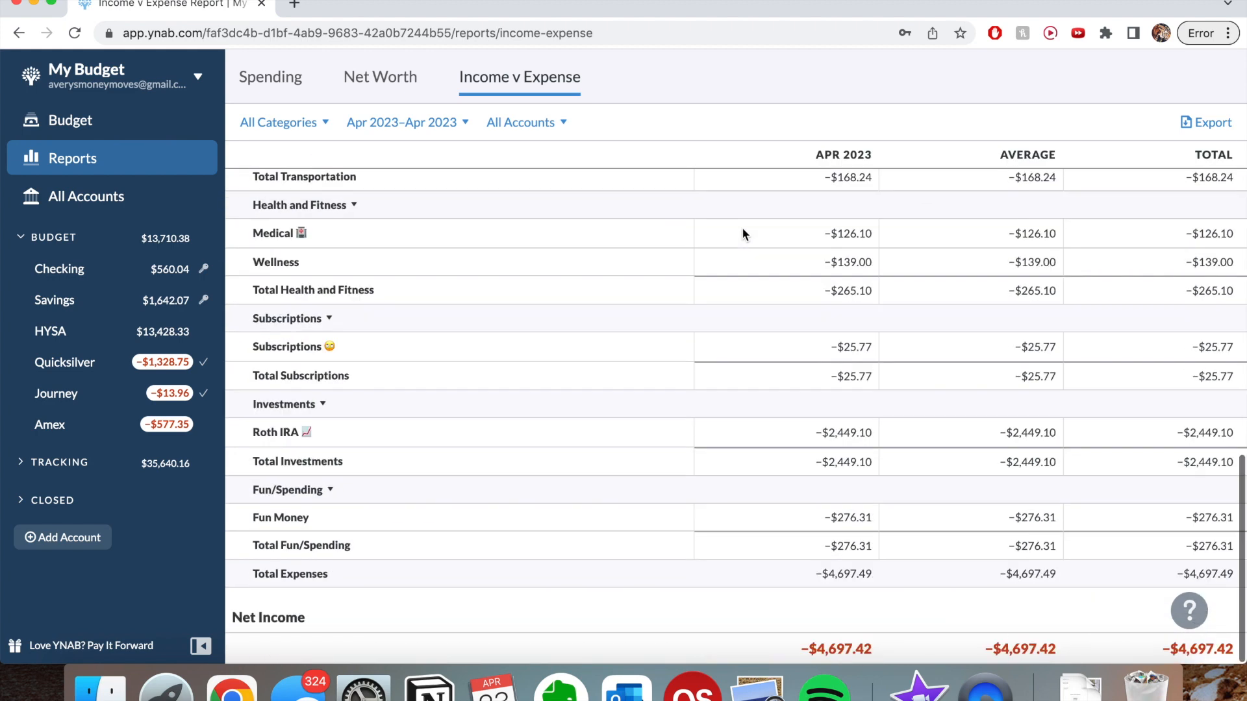